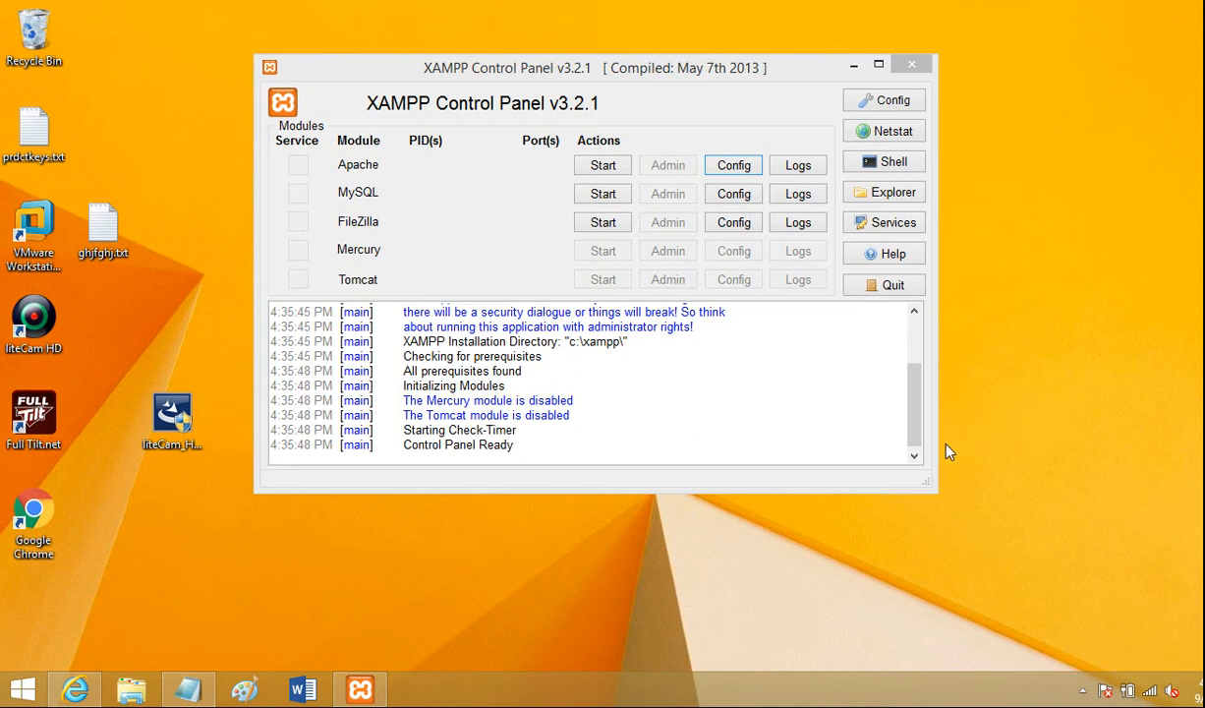
pyautogui.moveTo(915, 396); pyautogui.dragTo(914, 339)
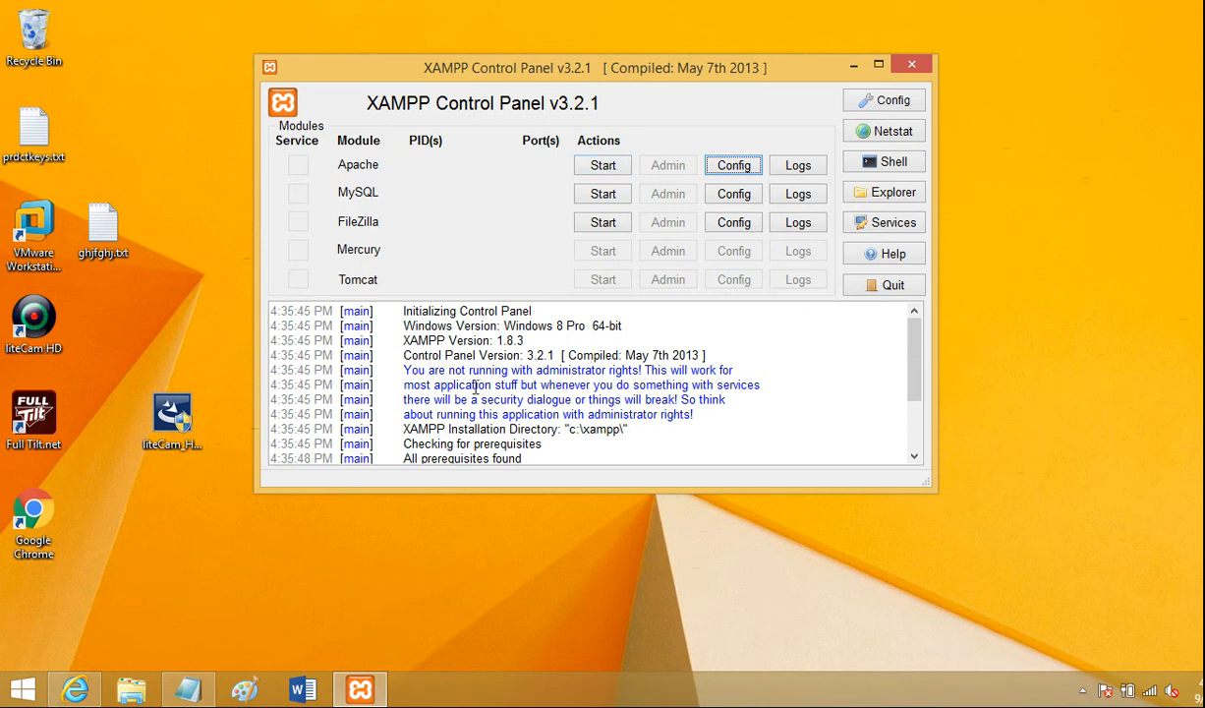
pyautogui.scroll(-2, 922, 392)
pyautogui.scroll(-1, 922, 391)
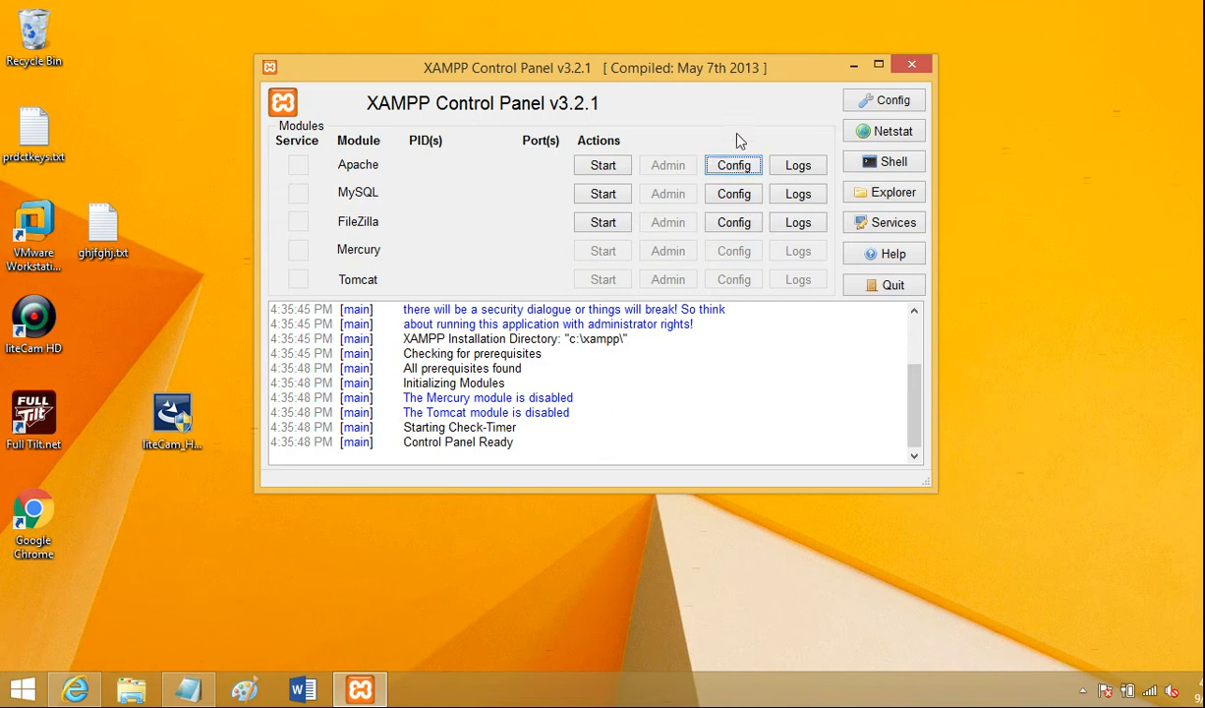
# - Open Apache's httpd.conf and set the Listen port to 1111
pyautogui.click(739, 167)
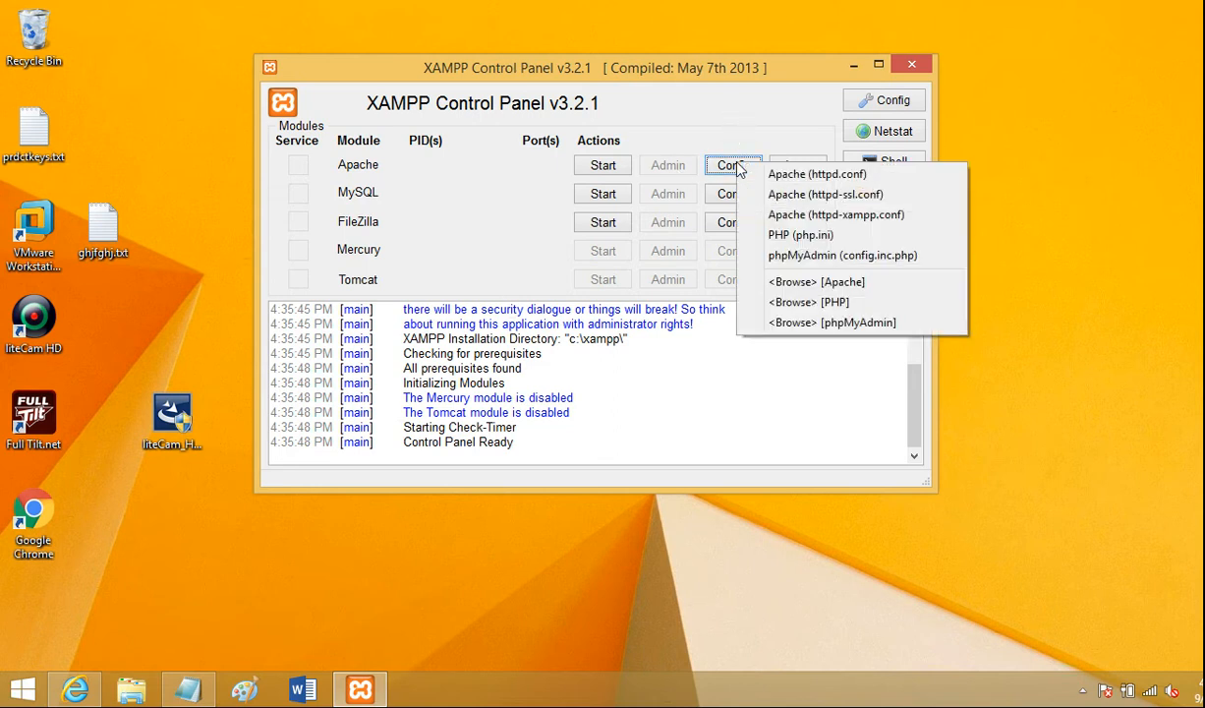
pyautogui.click(792, 176)
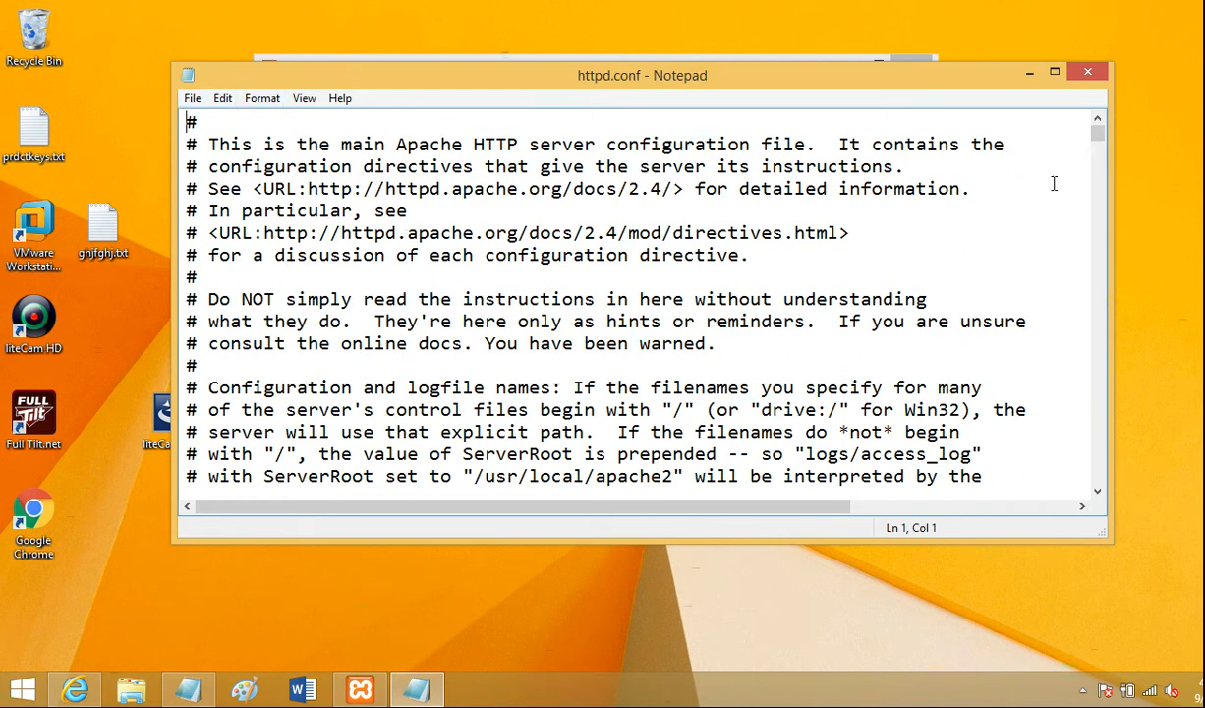
pyautogui.moveTo(1098, 134); pyautogui.dragTo(1100, 167)
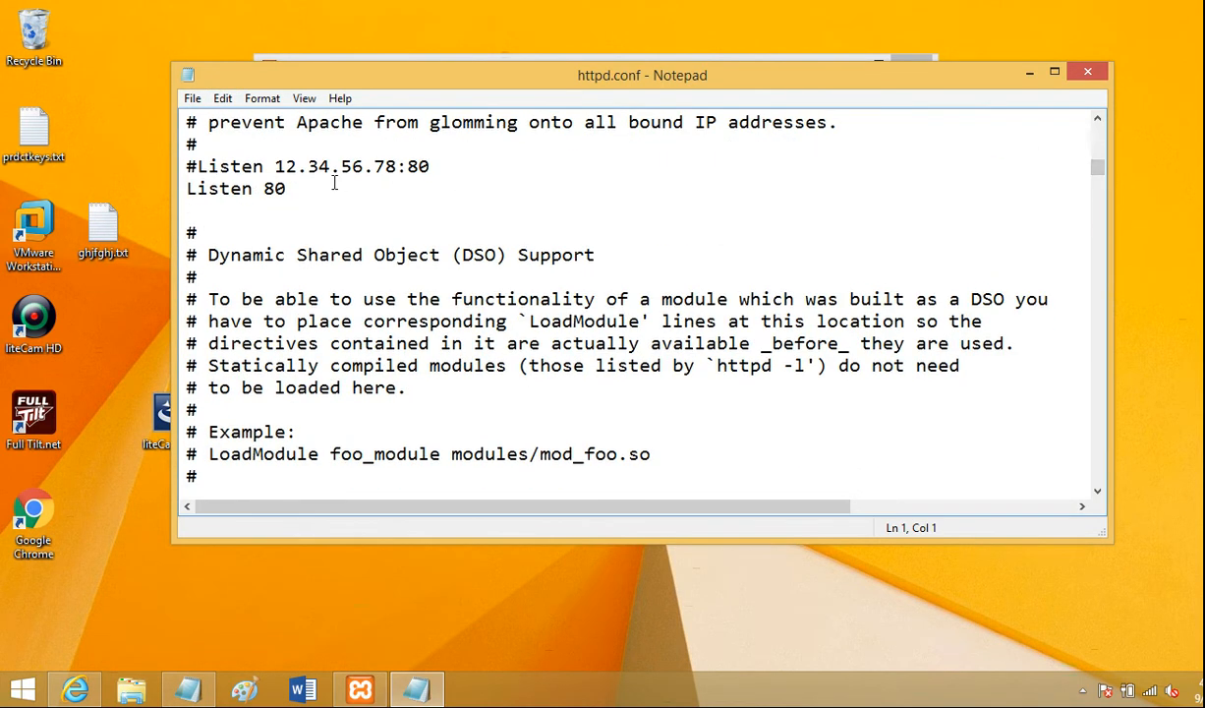
pyautogui.click(288, 188)
pyautogui.write('80')
pyautogui.press('BackSpace')
pyautogui.press('BackSpace')
pyautogui.press('BackSpace')
pyautogui.press('BackSpace')
pyautogui.write('1111')
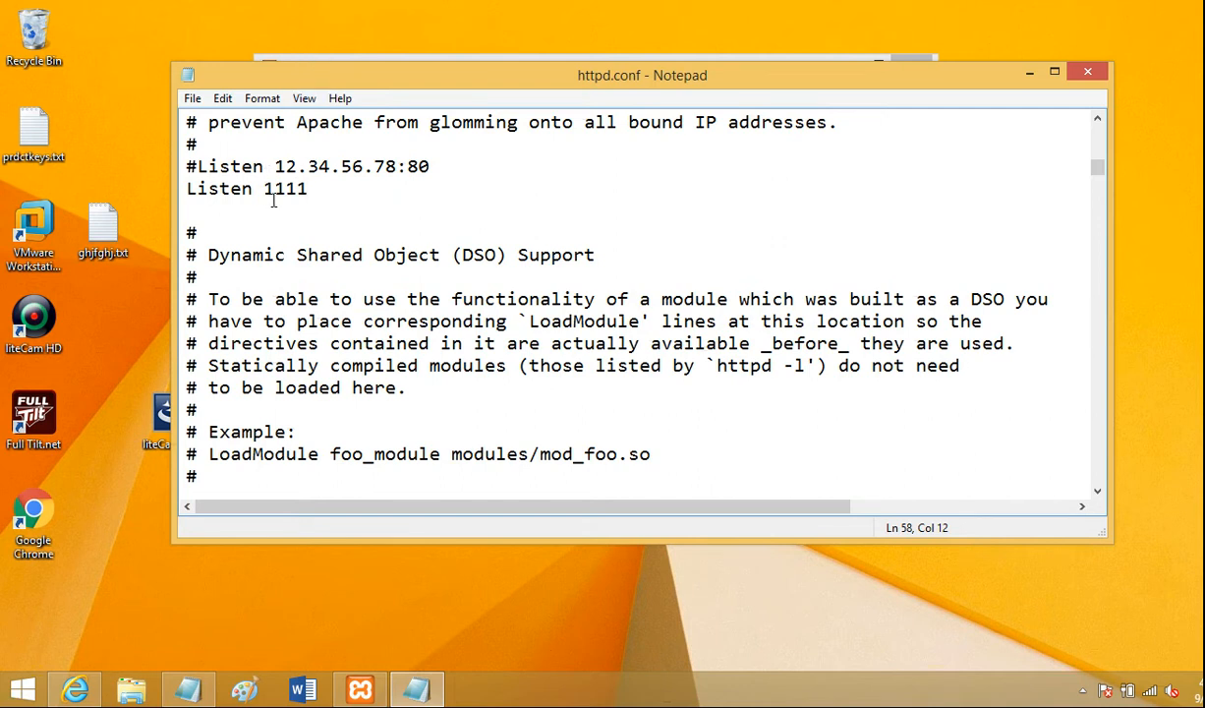
# - Close httpd.conf without saving the edit
pyautogui.click(193, 99)
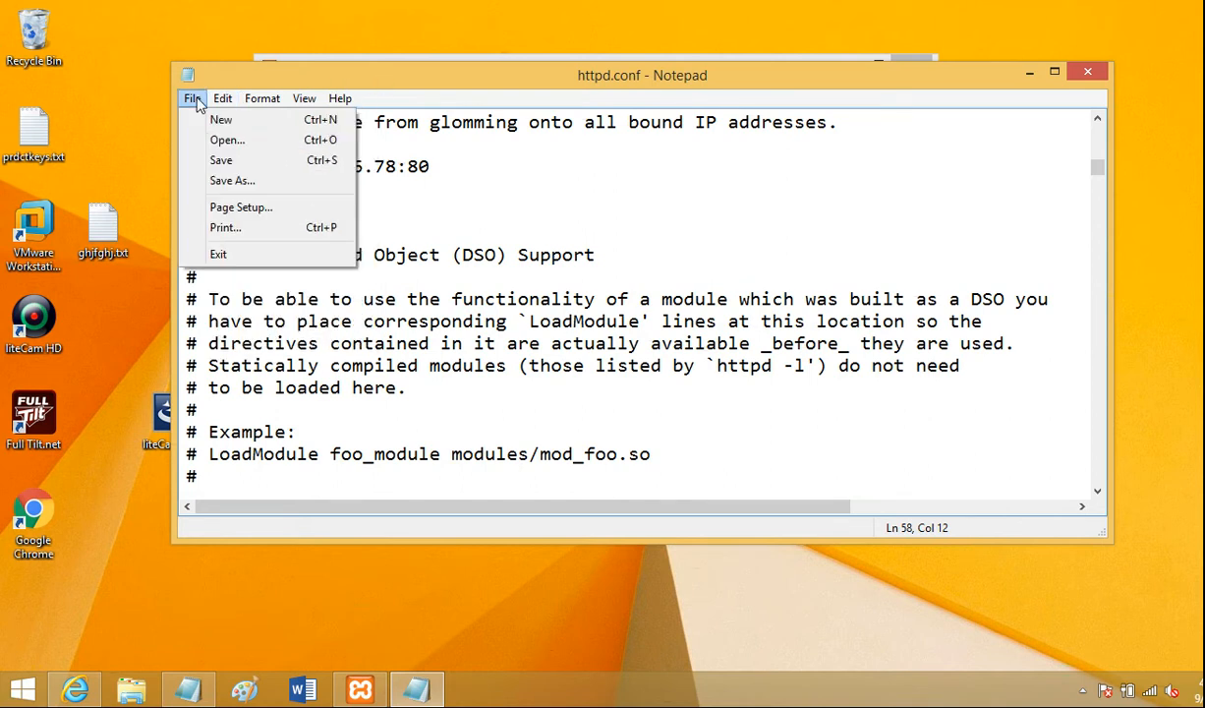
pyautogui.click(328, 78)
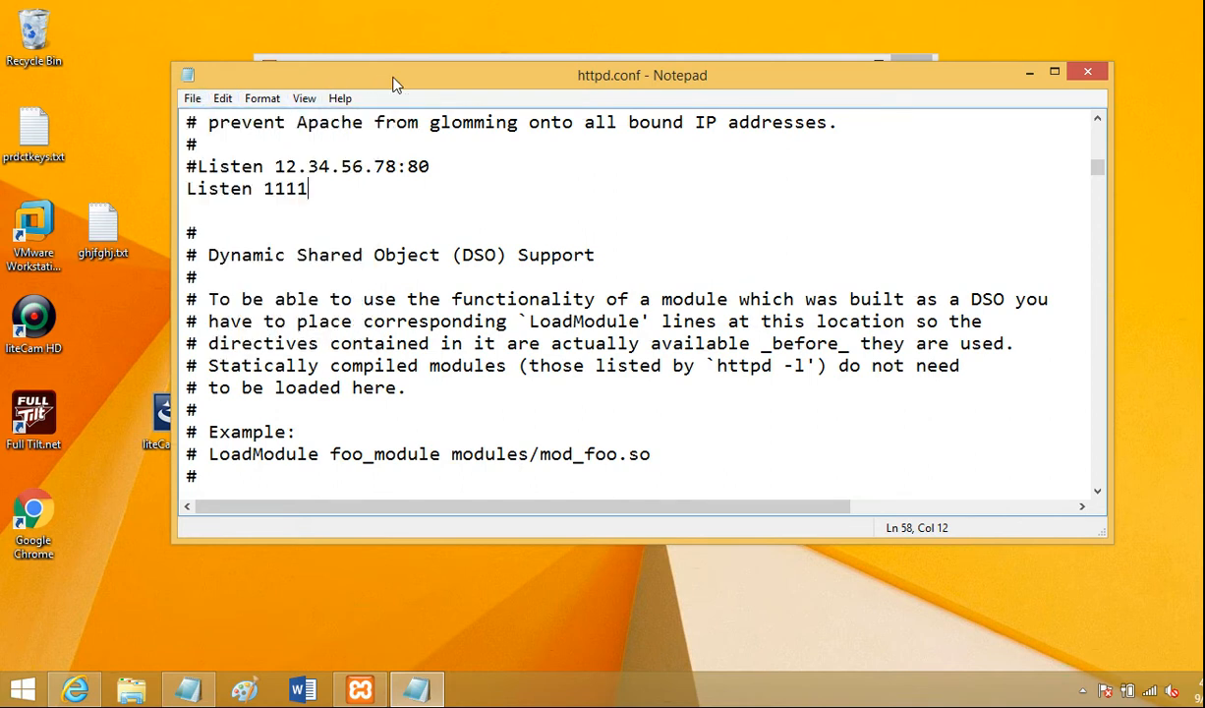
pyautogui.click(1089, 74)
pyautogui.click(674, 356)
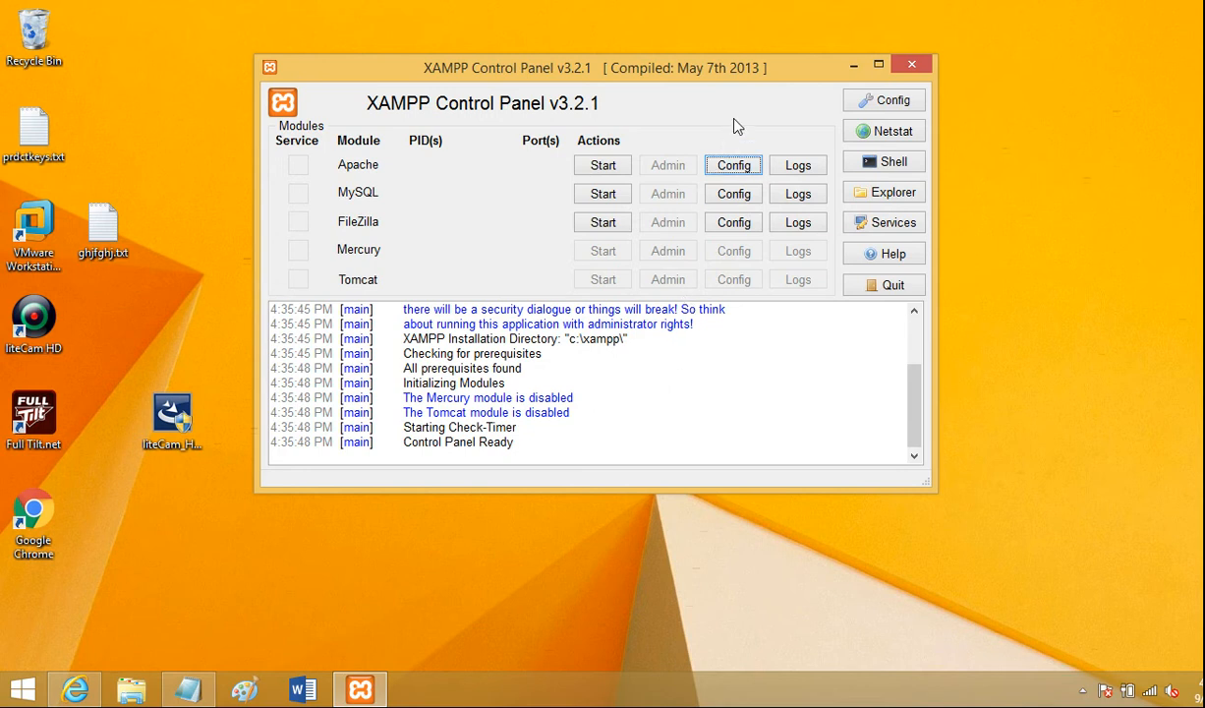
# - Try setting Apache's main port to 1111 in Service and Port Settings, closing both dialogs without saving
pyautogui.click(882, 109)
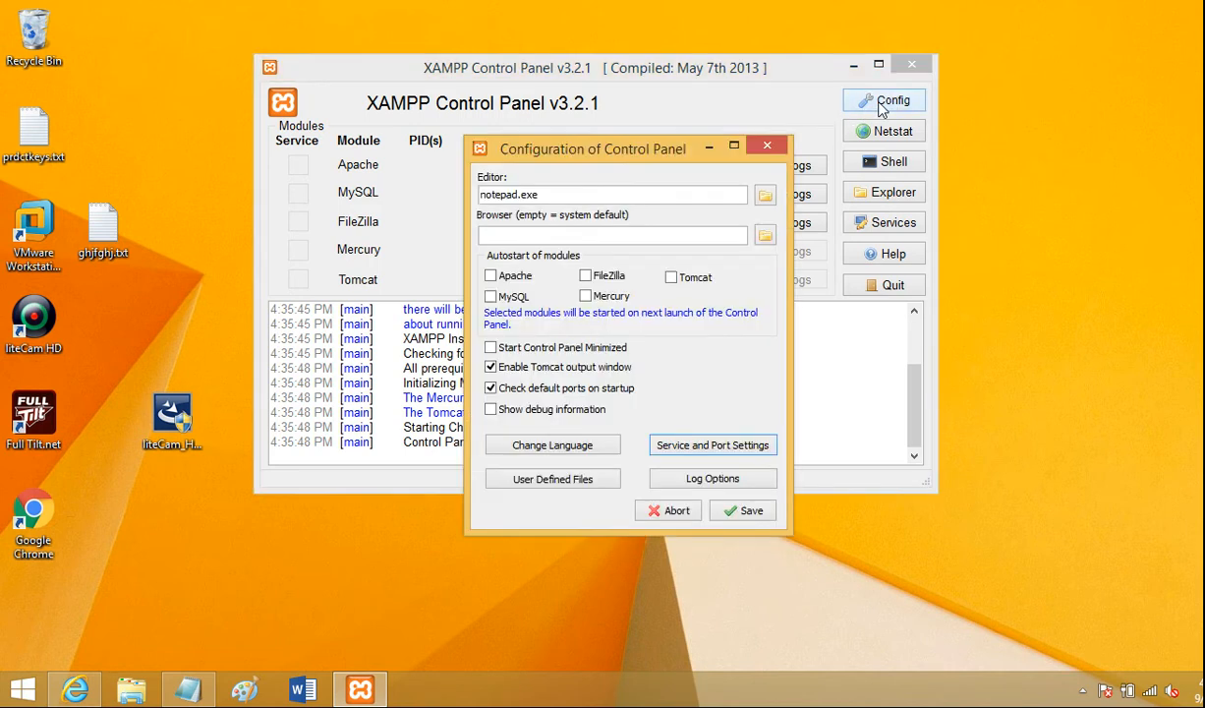
pyautogui.moveTo(656, 149); pyautogui.dragTo(630, 95)
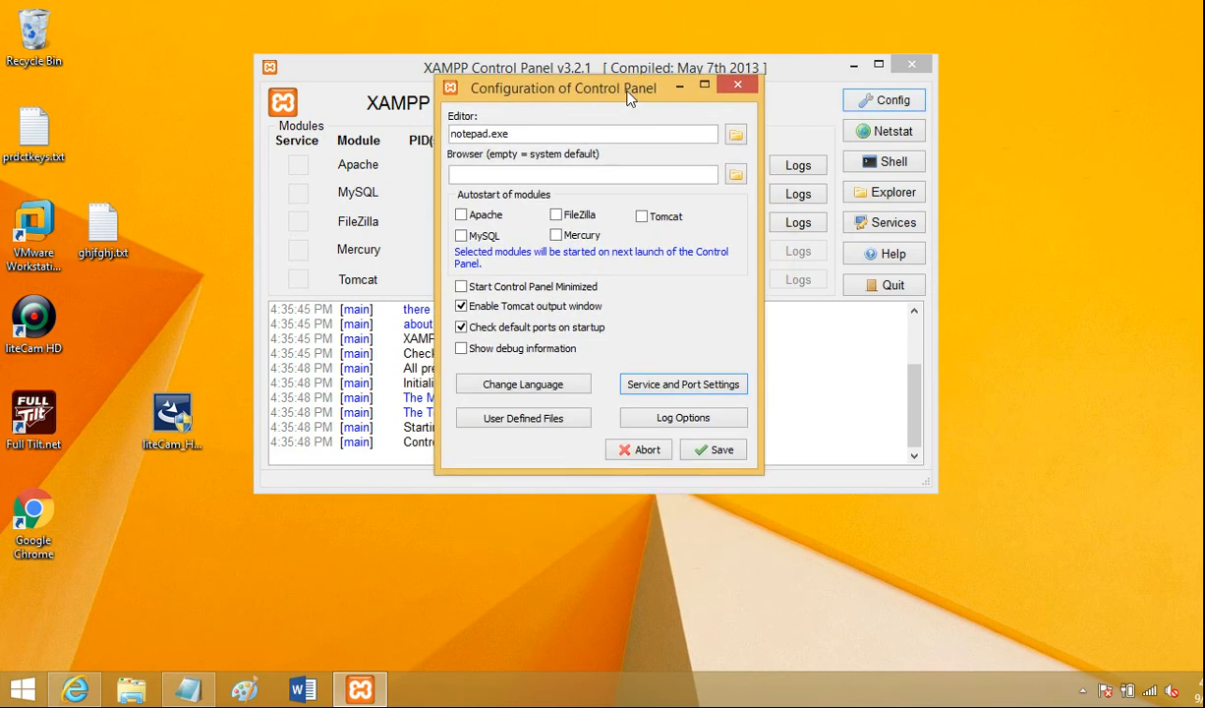
pyautogui.click(677, 391)
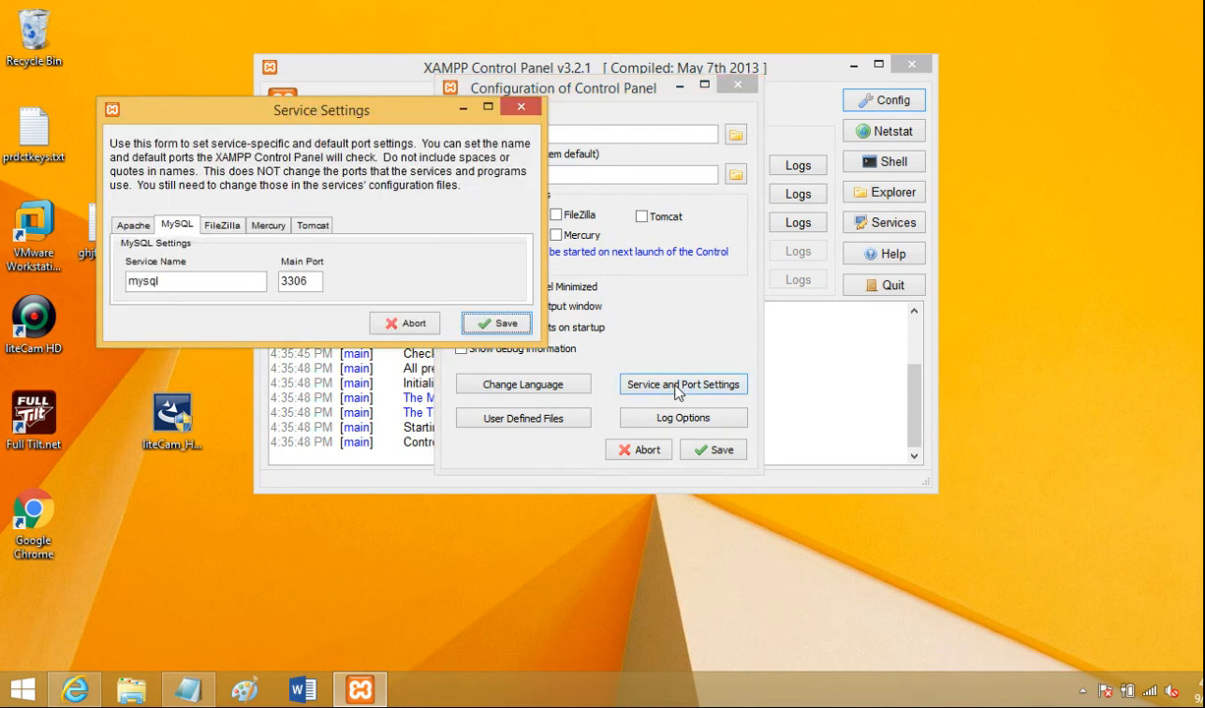
pyautogui.moveTo(339, 111); pyautogui.dragTo(476, 115)
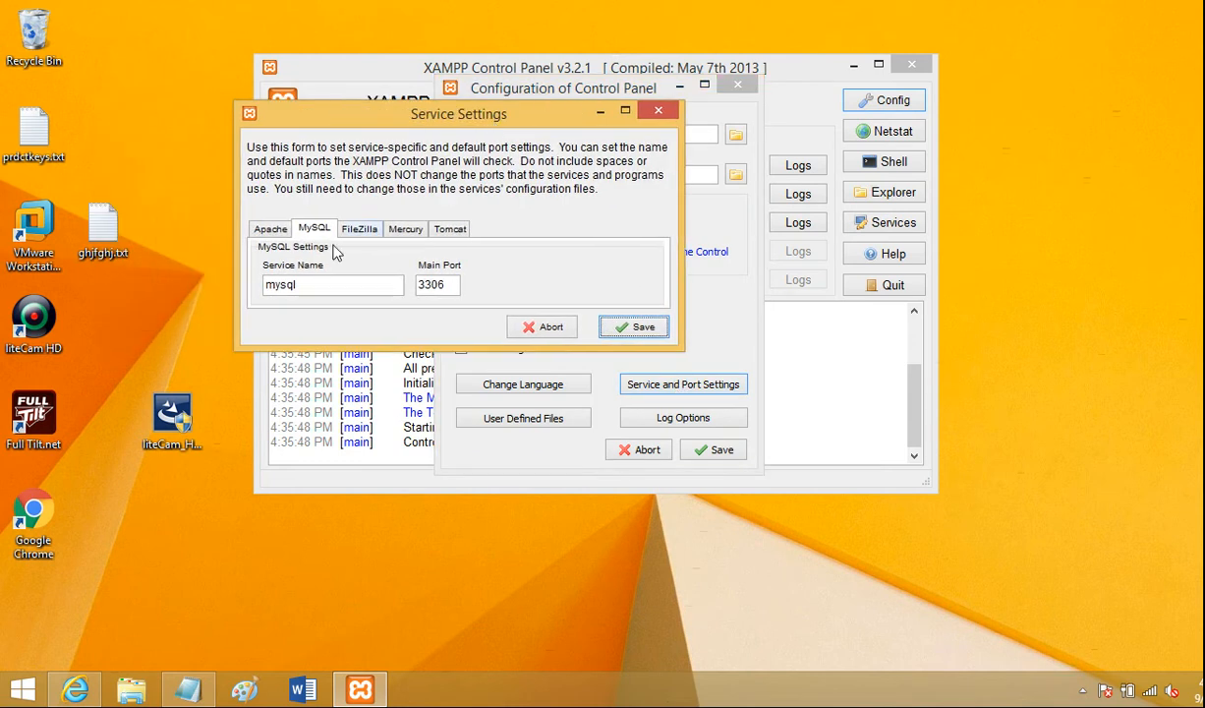
pyautogui.click(273, 232)
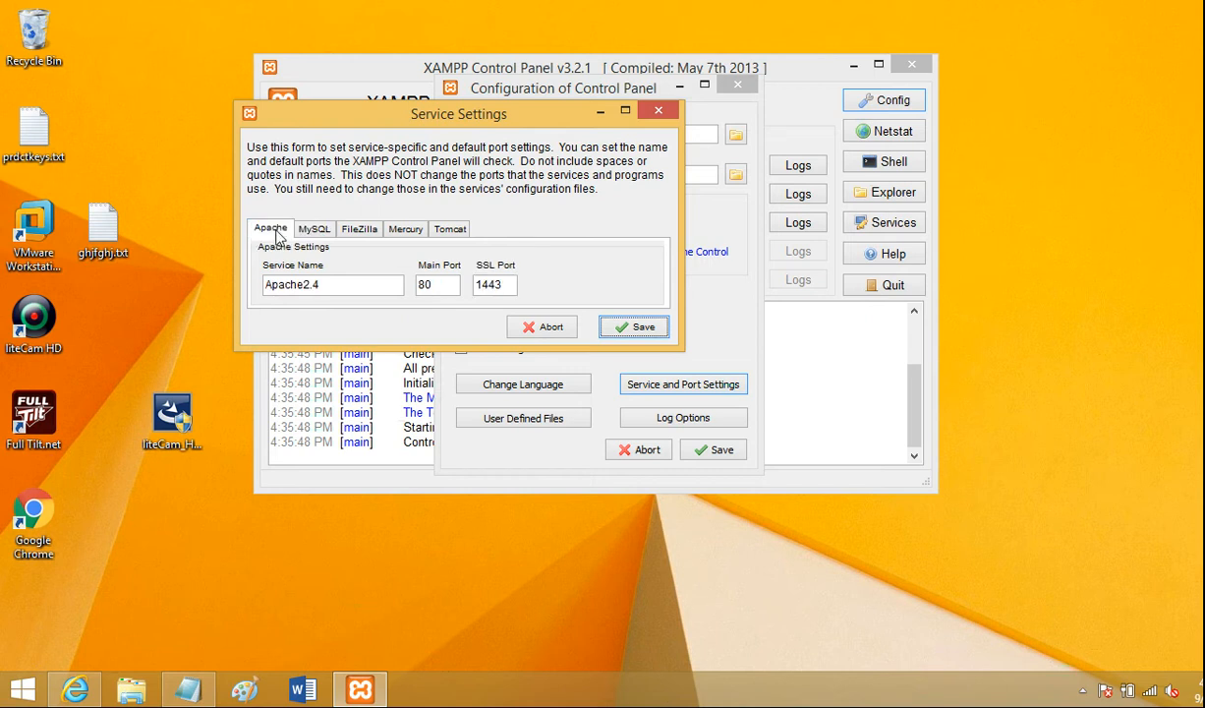
pyautogui.moveTo(445, 283); pyautogui.dragTo(416, 275)
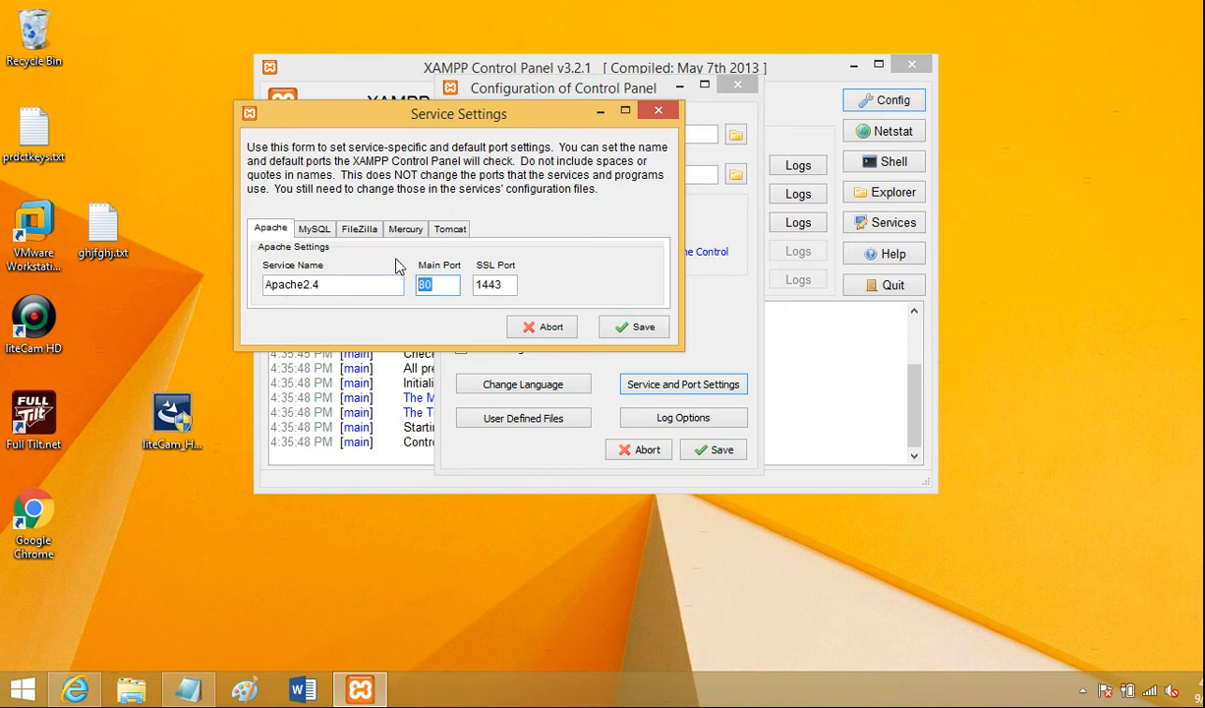
pyautogui.write('1111')
pyautogui.click(657, 113)
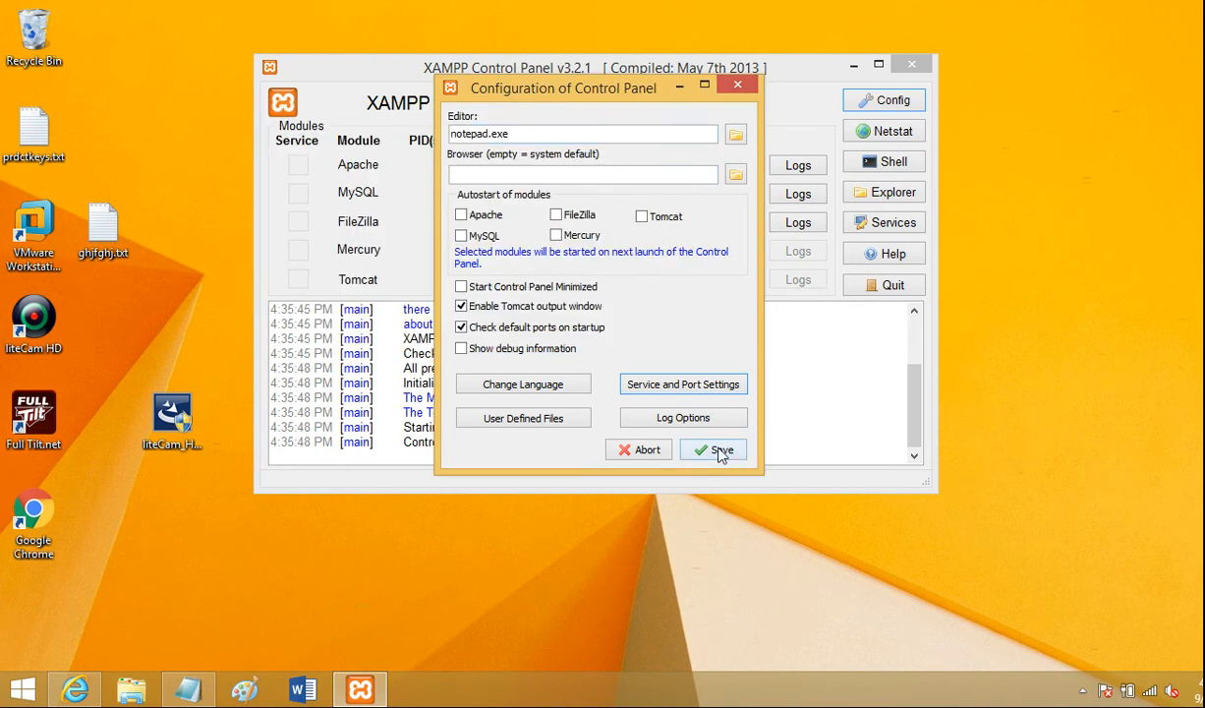
pyautogui.click(742, 88)
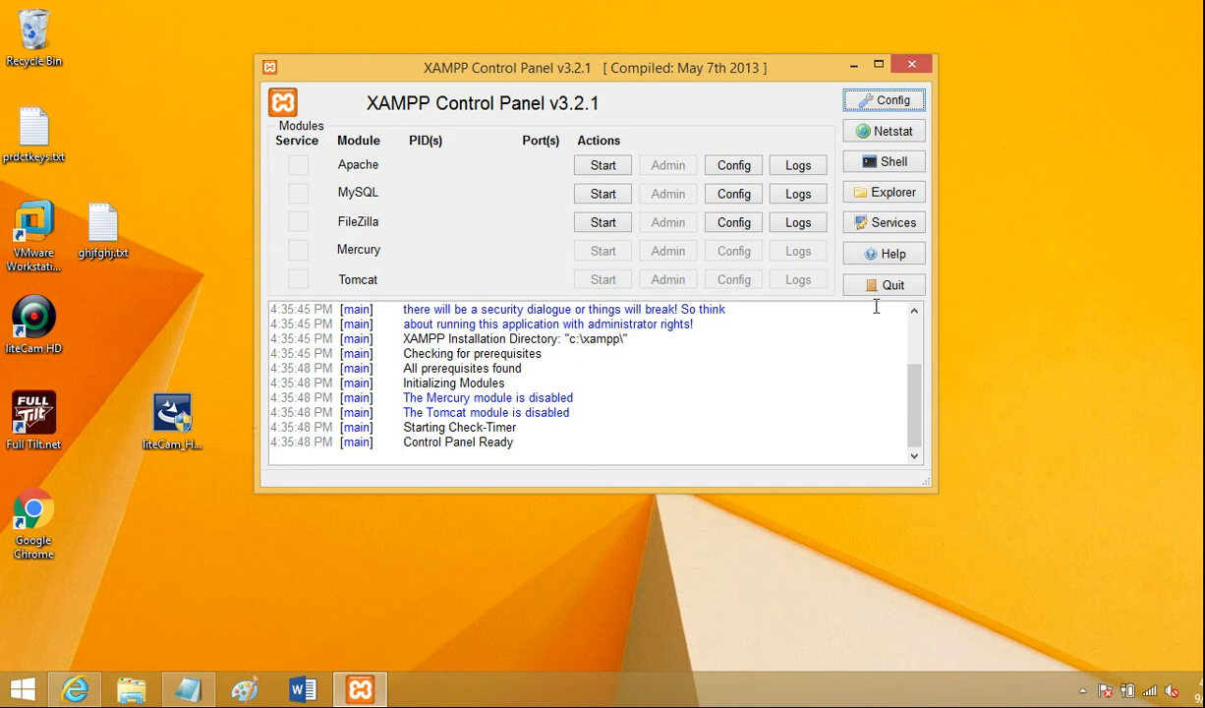
pyautogui.moveTo(912, 408)
pyautogui.mouseDown()
pyautogui.moveTo(913, 362)
pyautogui.moveTo(914, 398)
pyautogui.mouseUp()
pyautogui.click(729, 179)
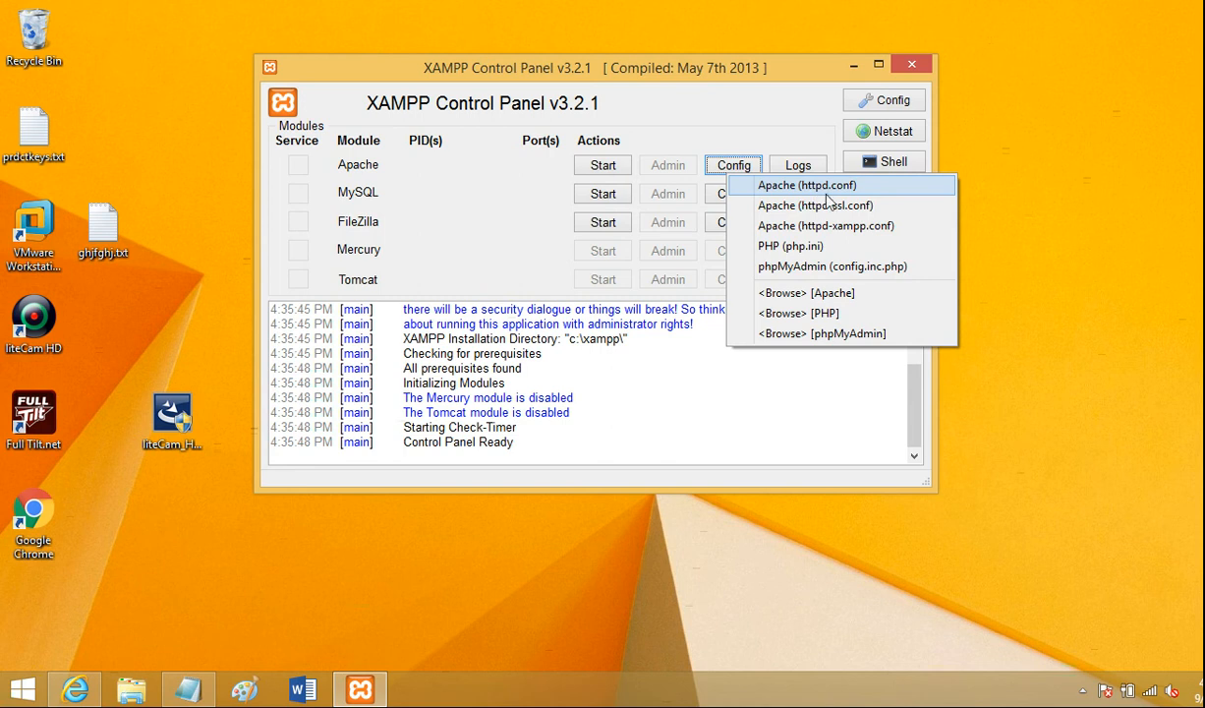
pyautogui.click(757, 117)
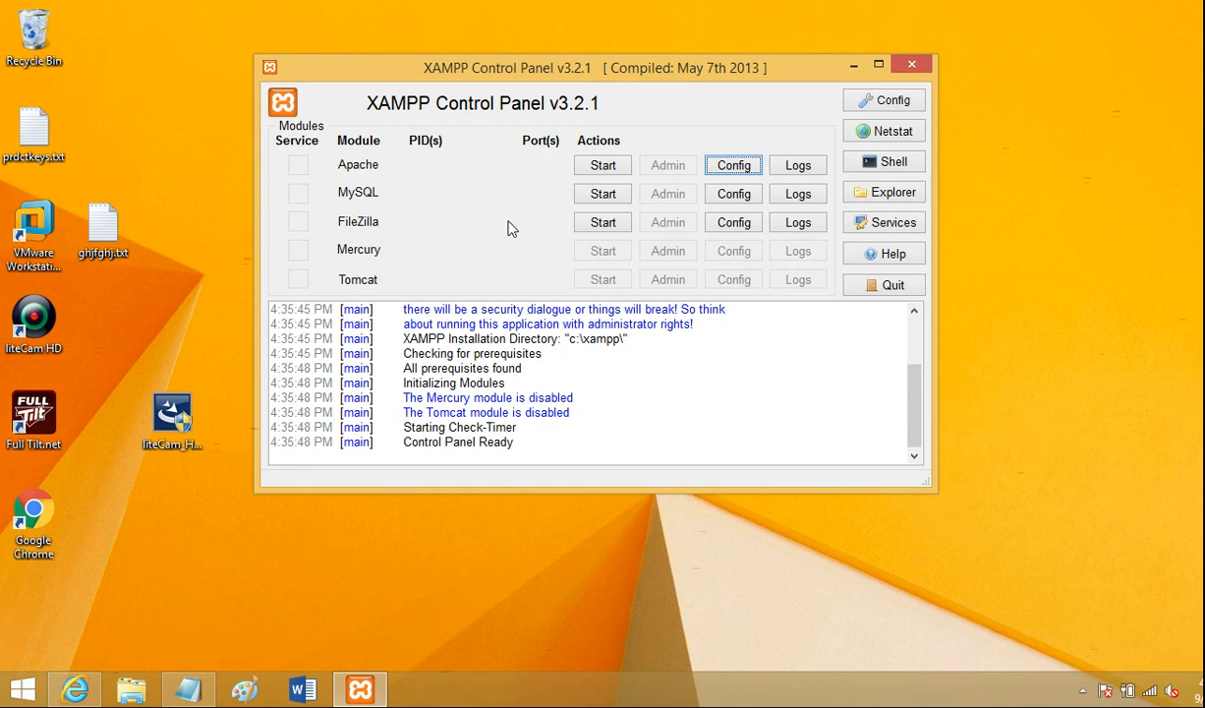
# - Open Apache's httpd-ssl.conf and inspect the SSL Listen port line, then close the file
pyautogui.click(728, 167)
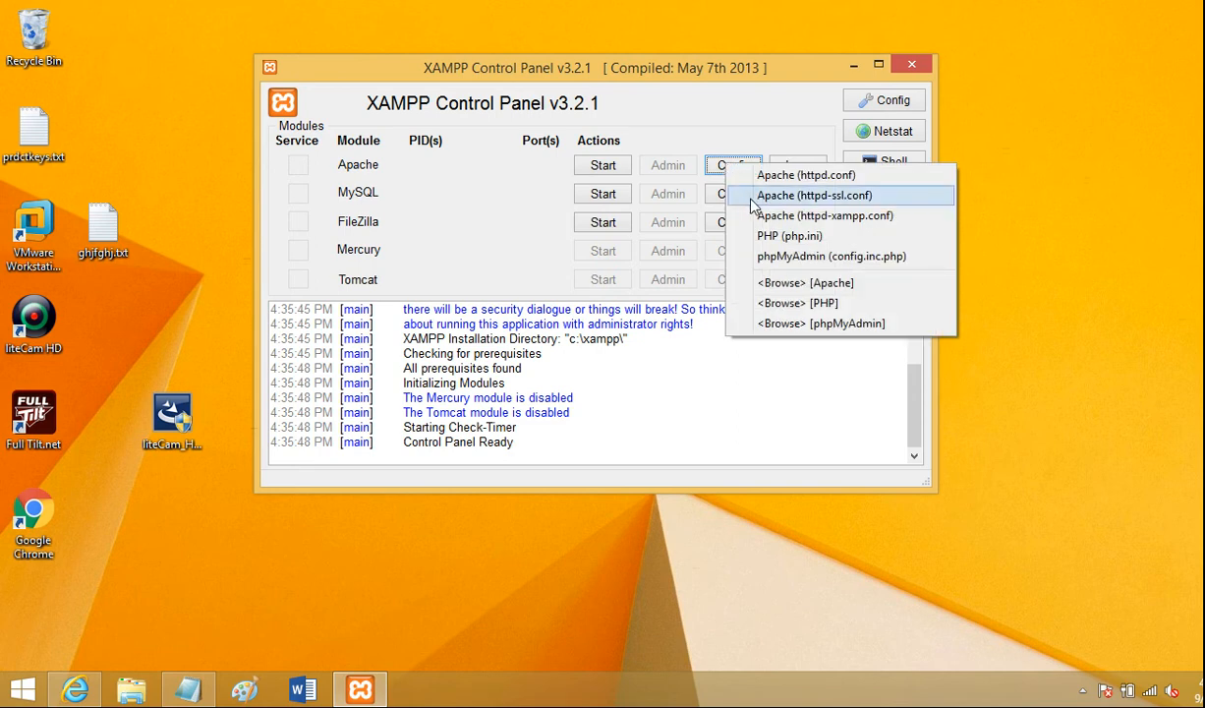
pyautogui.click(752, 202)
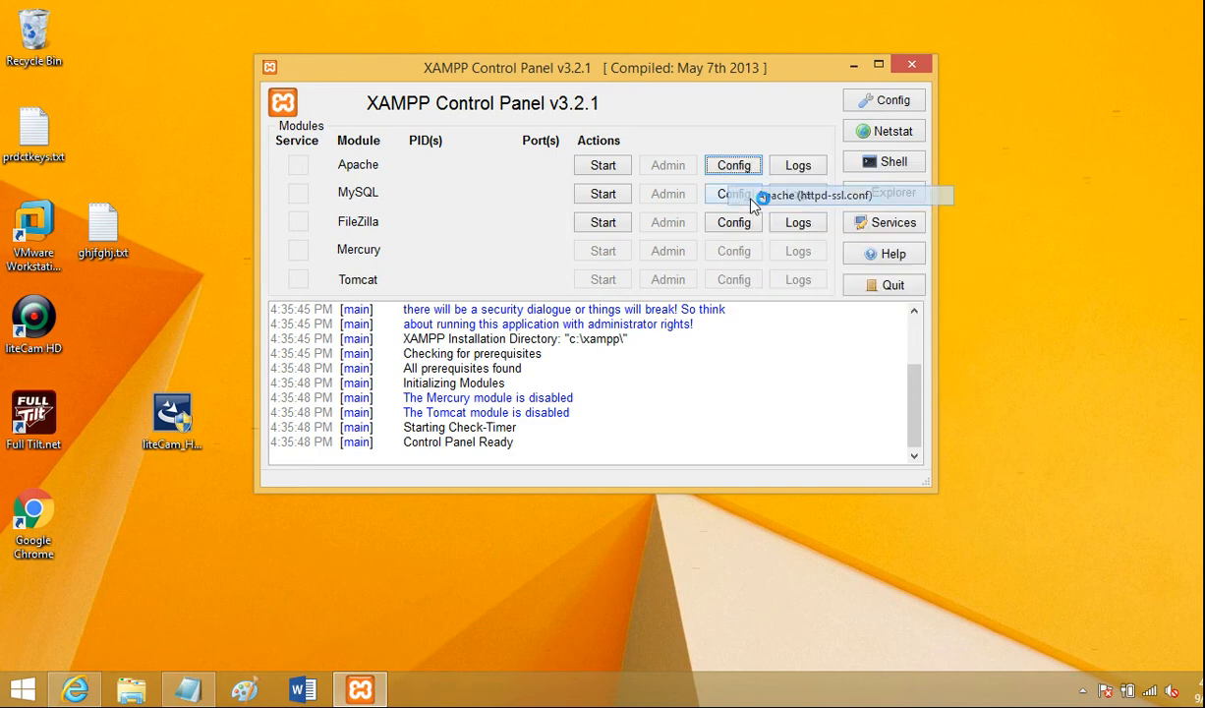
pyautogui.moveTo(1098, 145); pyautogui.dragTo(1099, 172)
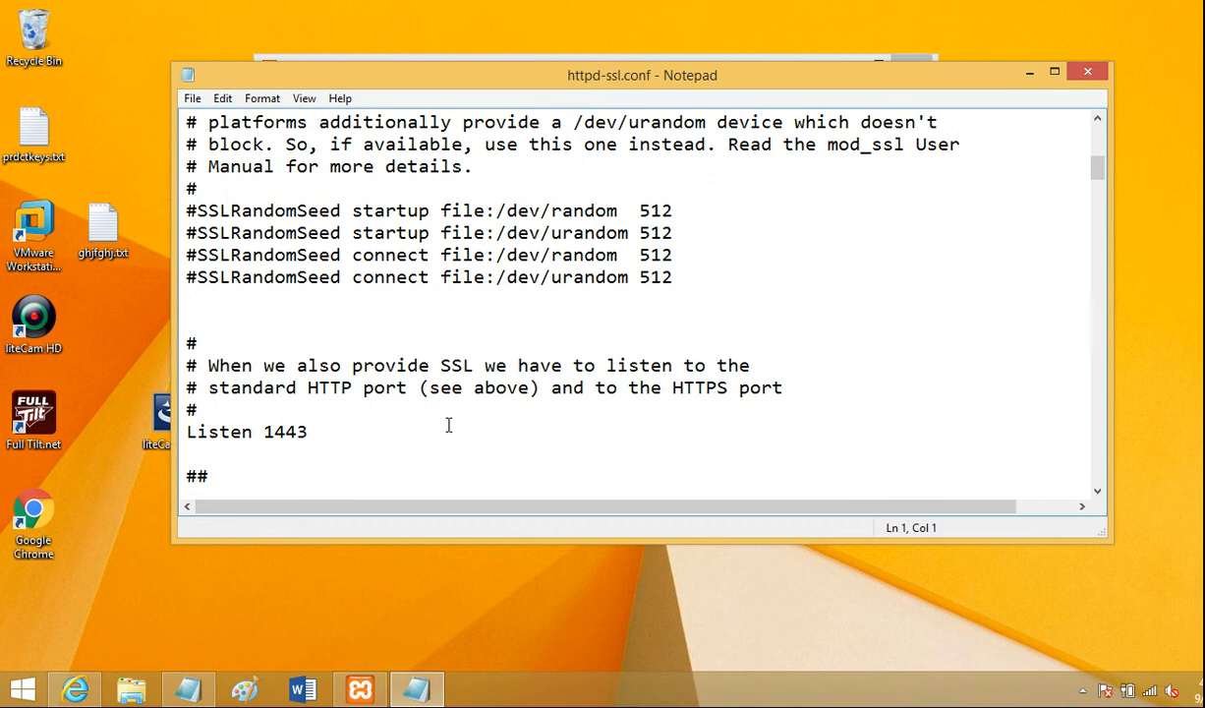
pyautogui.click(309, 430)
pyautogui.moveTo(258, 430); pyautogui.dragTo(320, 429)
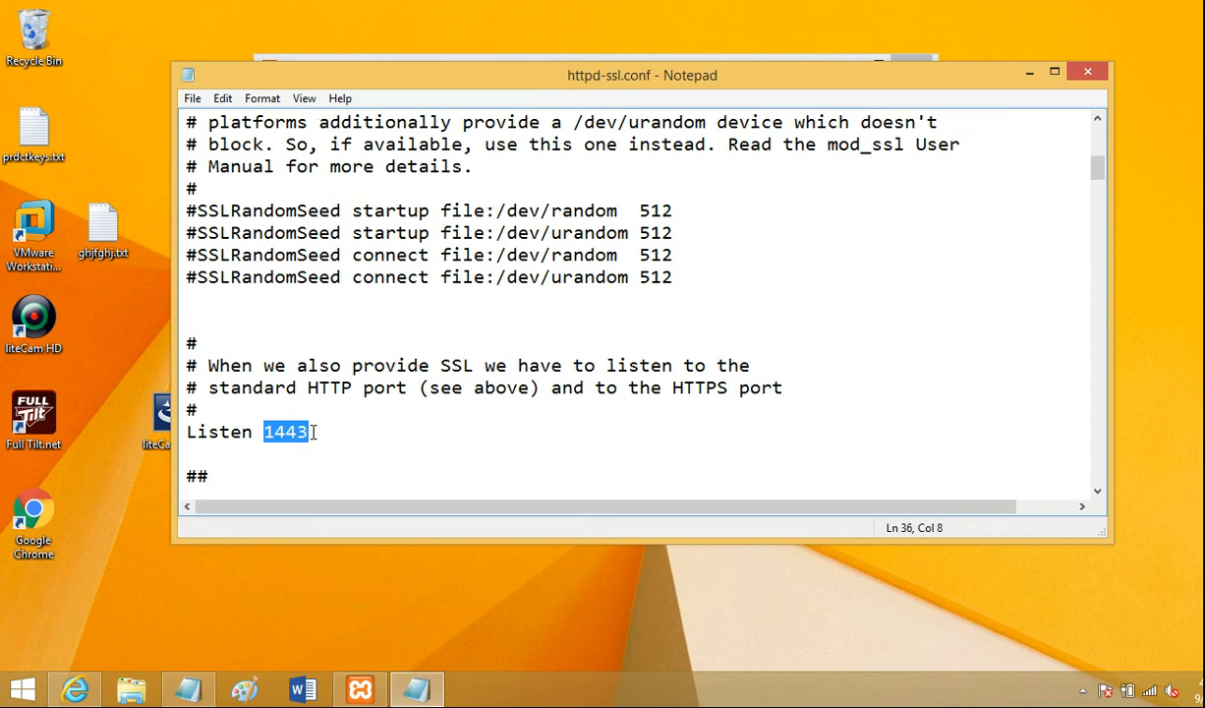
pyautogui.click(314, 432)
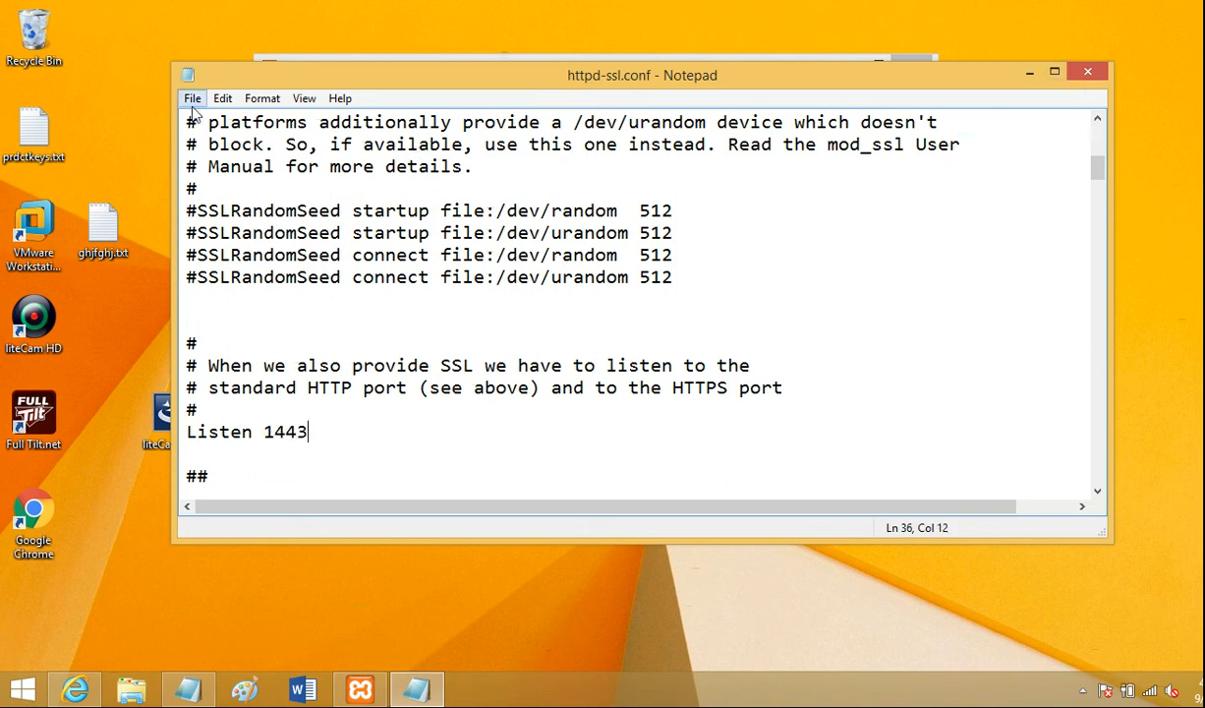
pyautogui.click(1088, 75)
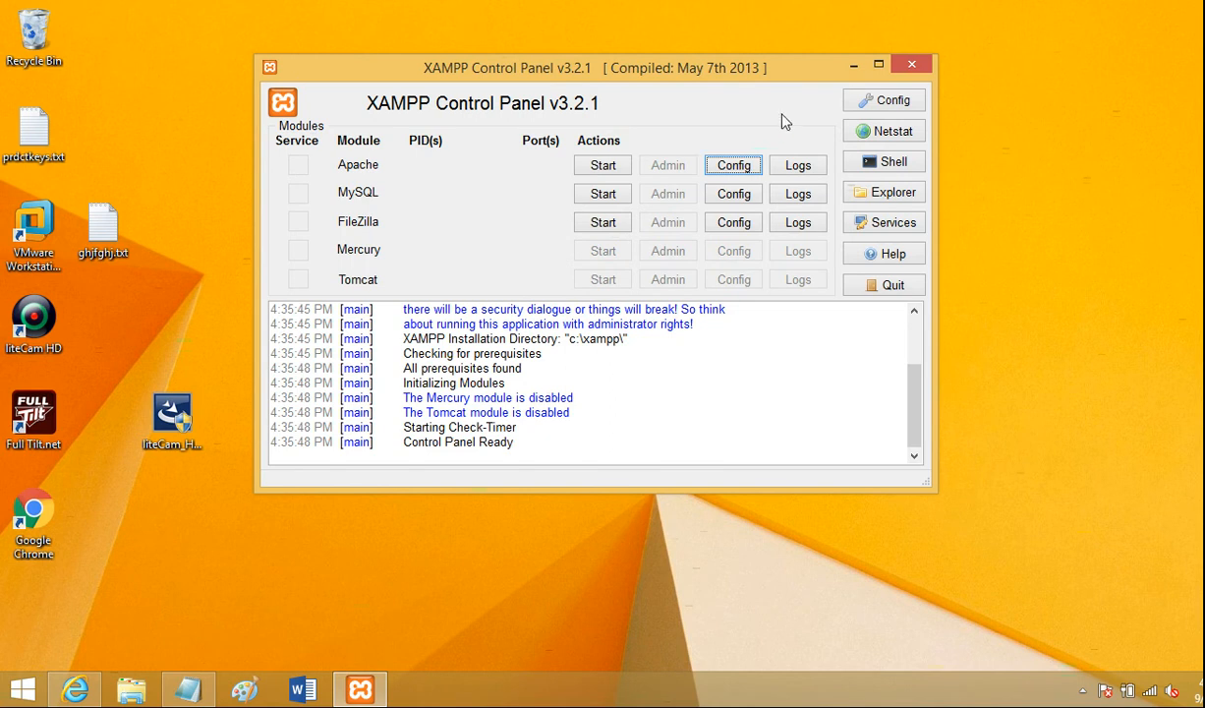
# - Review Apache's main and SSL ports in Service and Port Settings, closing the dialogs without changes
pyautogui.click(878, 102)
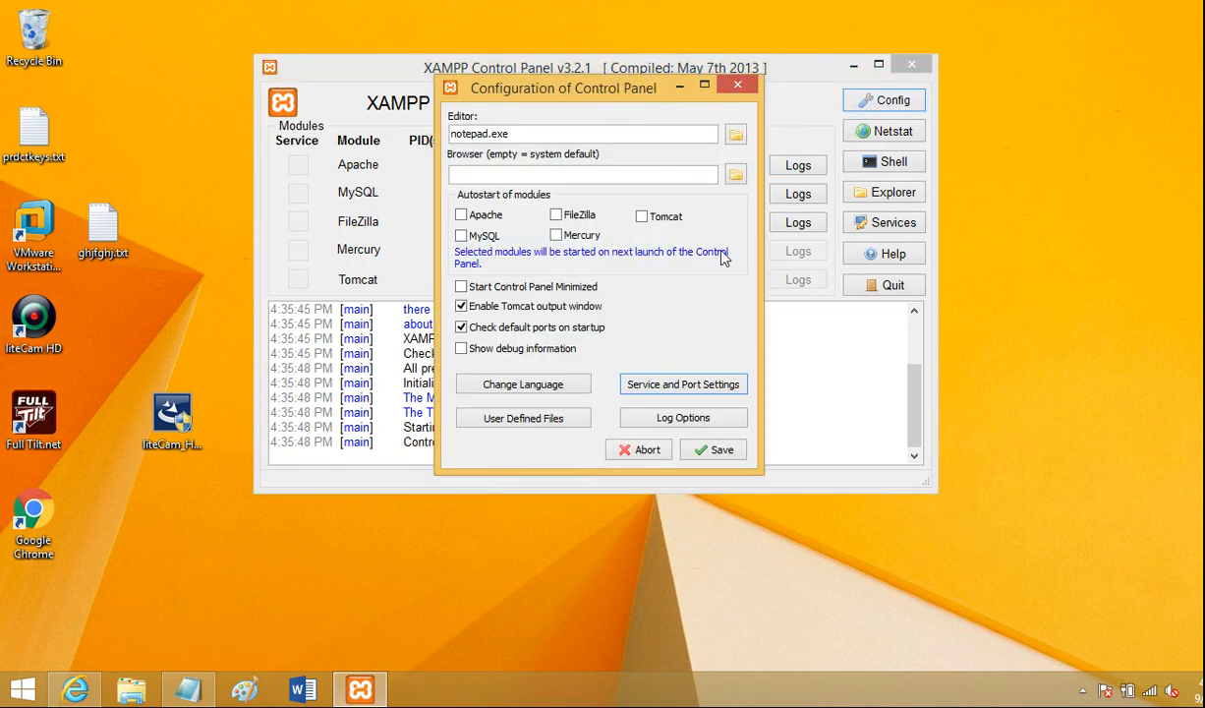
pyautogui.click(687, 386)
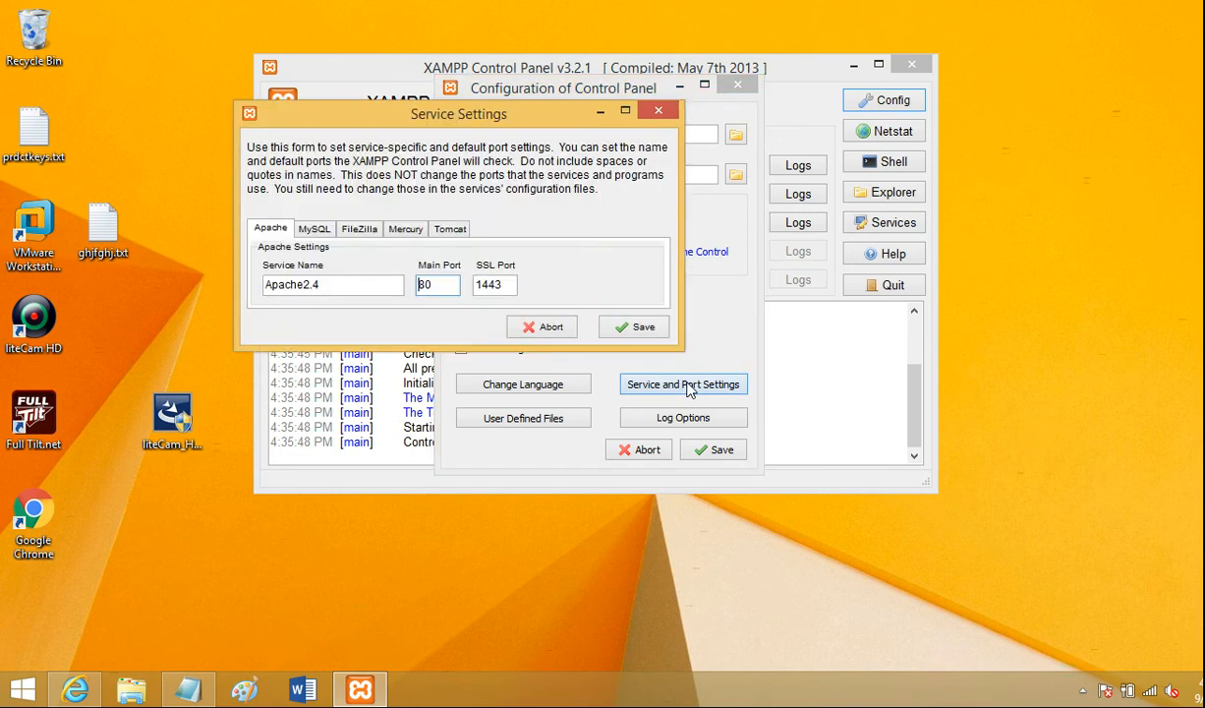
pyautogui.doubleClick(510, 284)
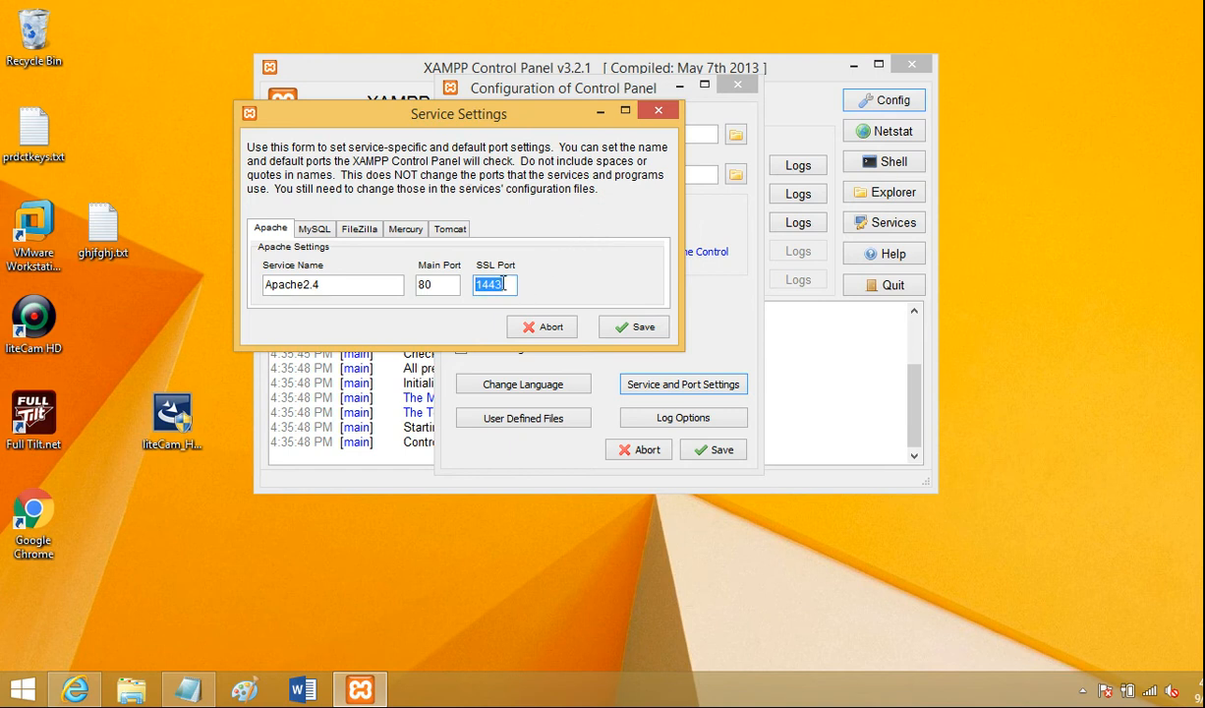
pyautogui.click(656, 110)
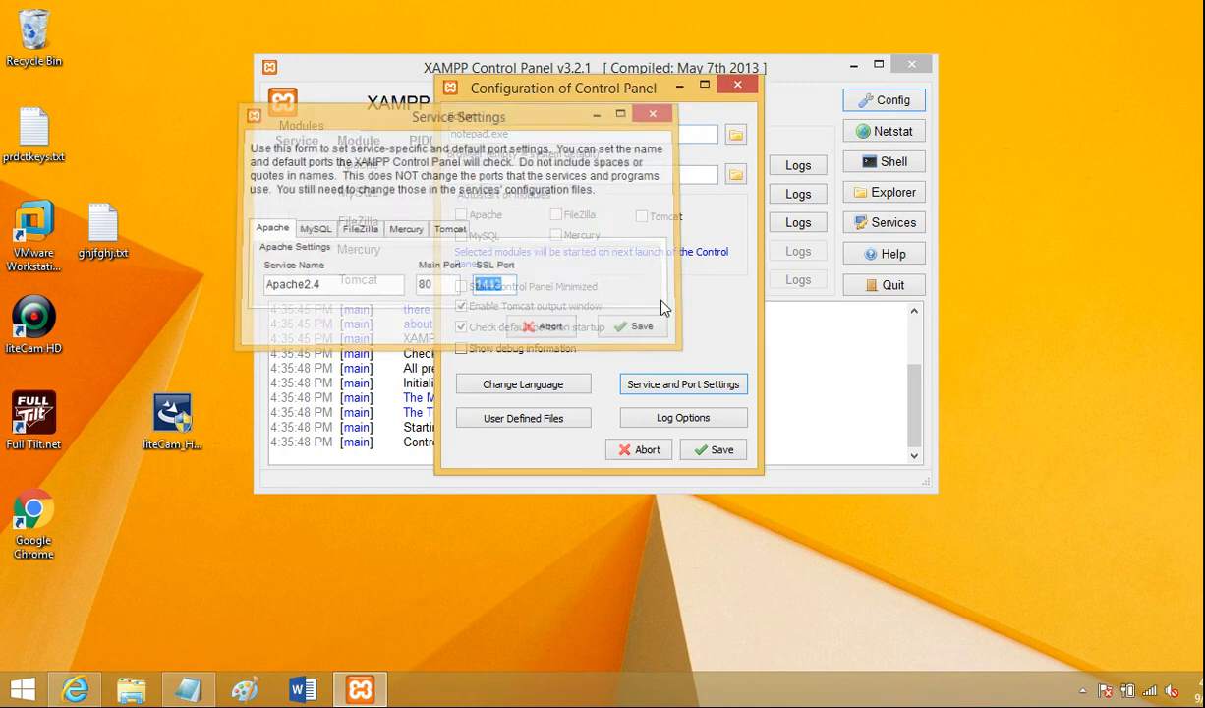
pyautogui.click(738, 88)
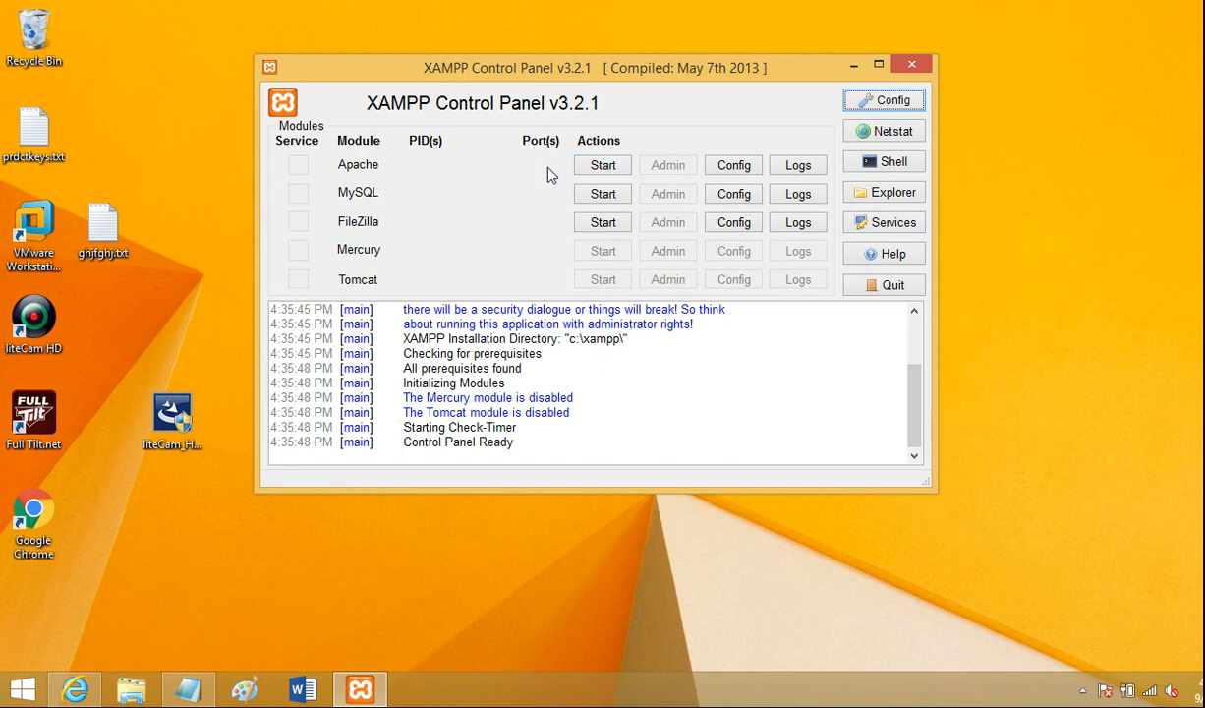
# - Start the Apache module and copy the localhost/firstform.html address from the Notepad file
pyautogui.click(599, 167)
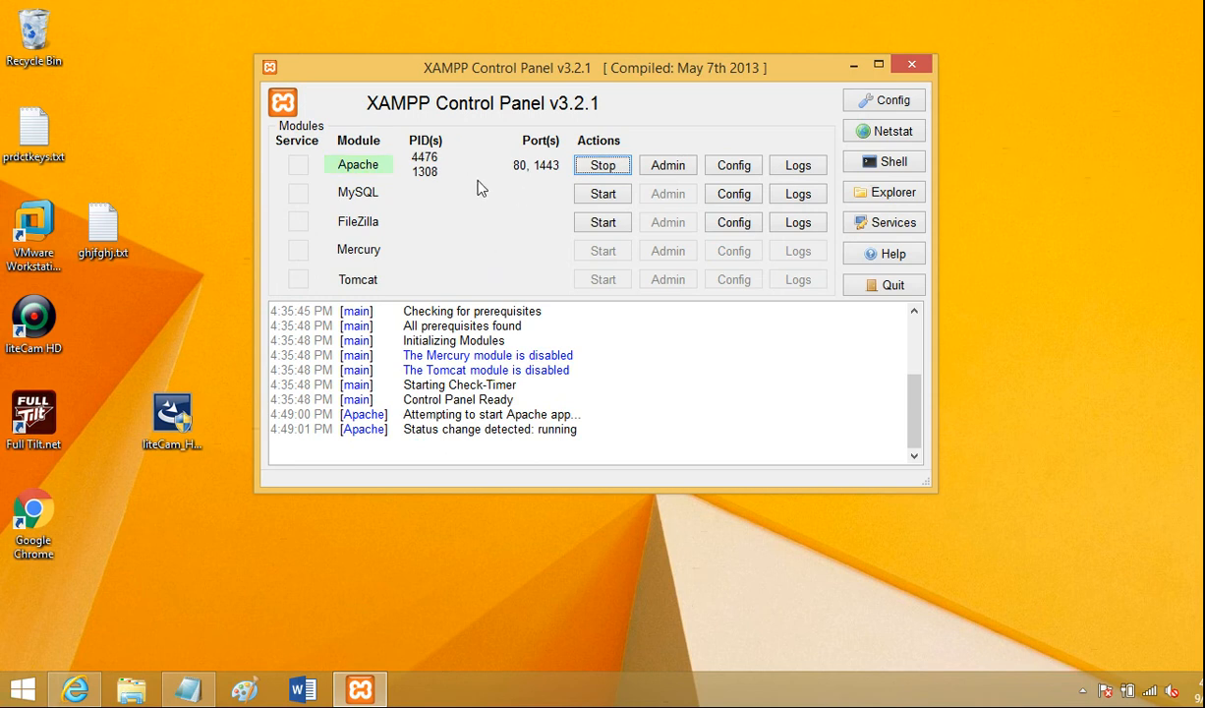
pyautogui.click(188, 690)
pyautogui.moveTo(188, 122); pyautogui.dragTo(550, 119)
pyautogui.hotkey('ctrl', 'c')
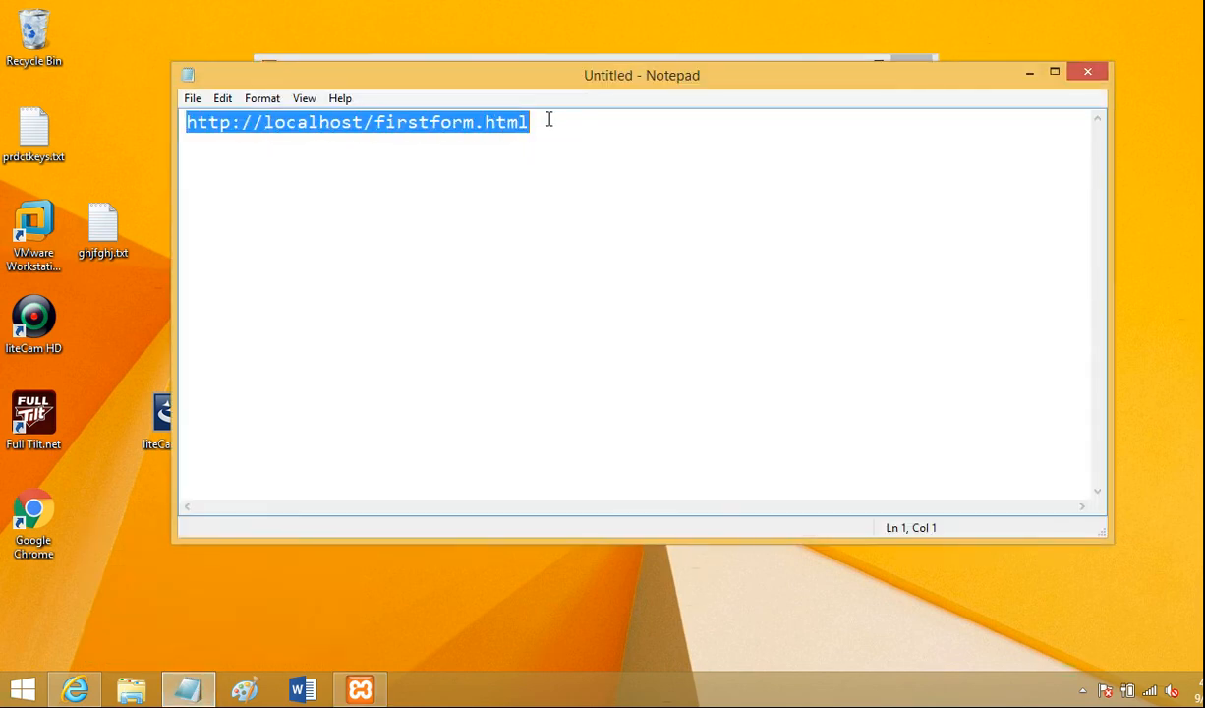
pyautogui.click(76, 690)
pyautogui.click(411, 54)
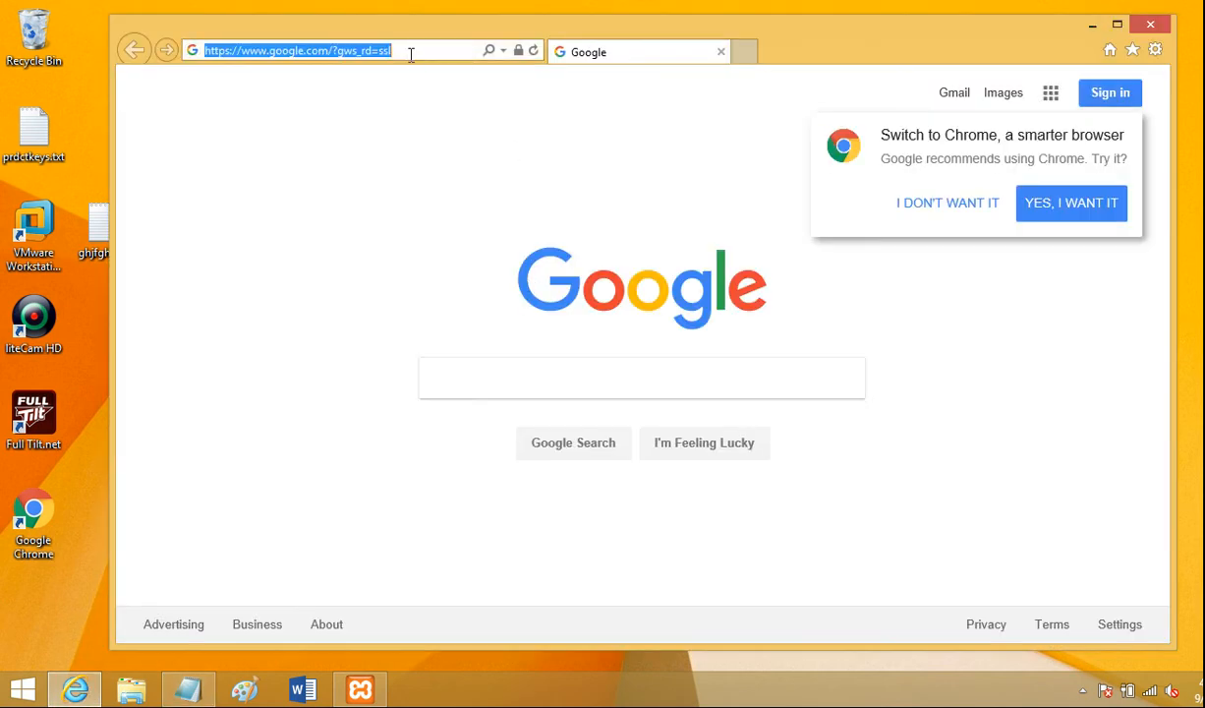
pyautogui.hotkey('ctrl', 'v')
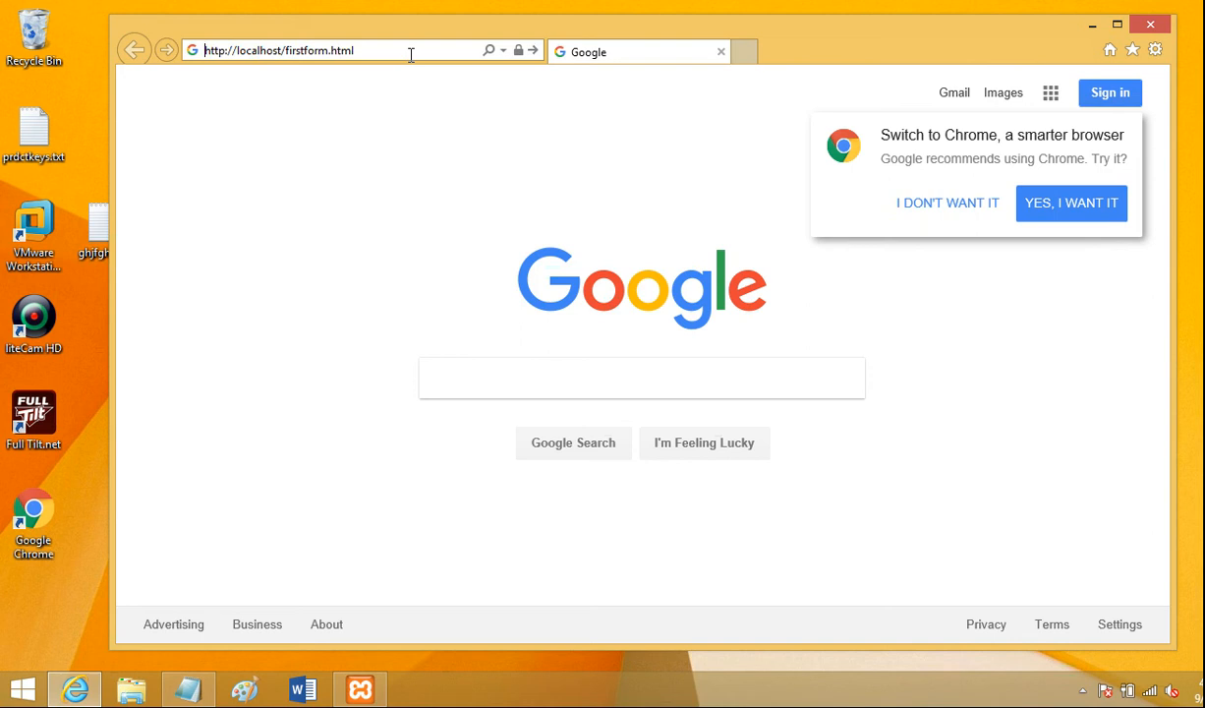
pyautogui.press('Return')
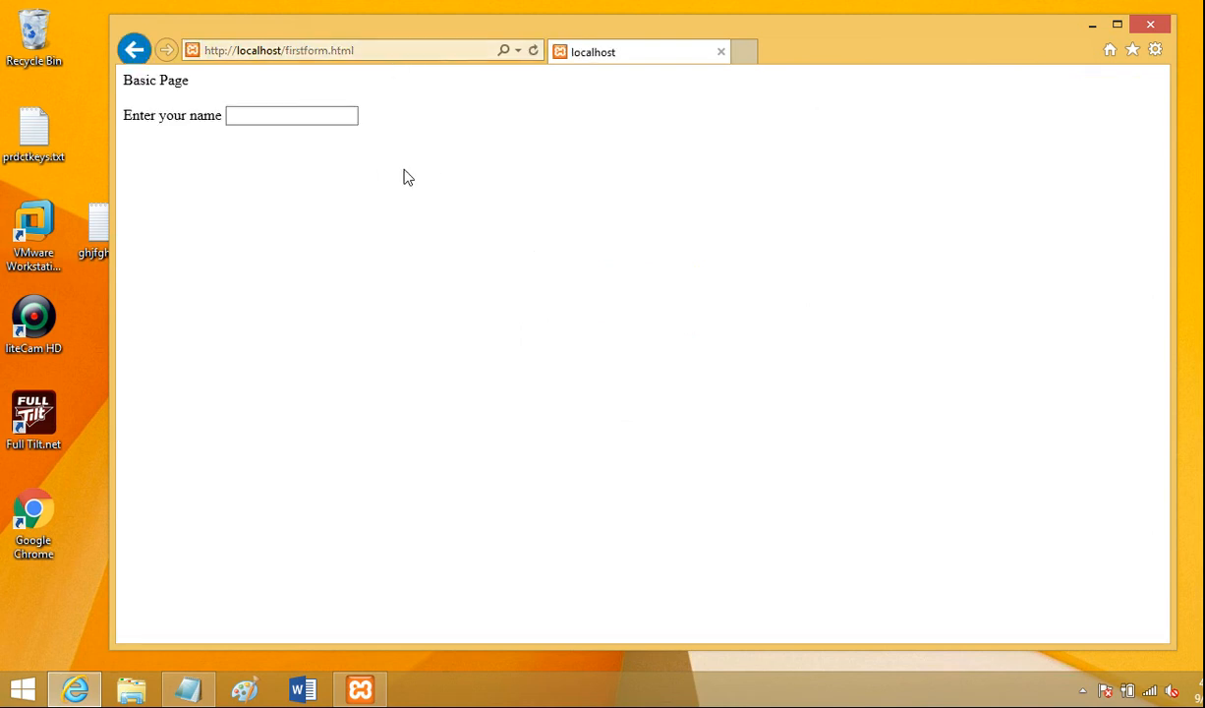
# - Review the firstform.html address in the Notepad file and return to the browser
pyautogui.click(188, 689)
pyautogui.click(339, 149)
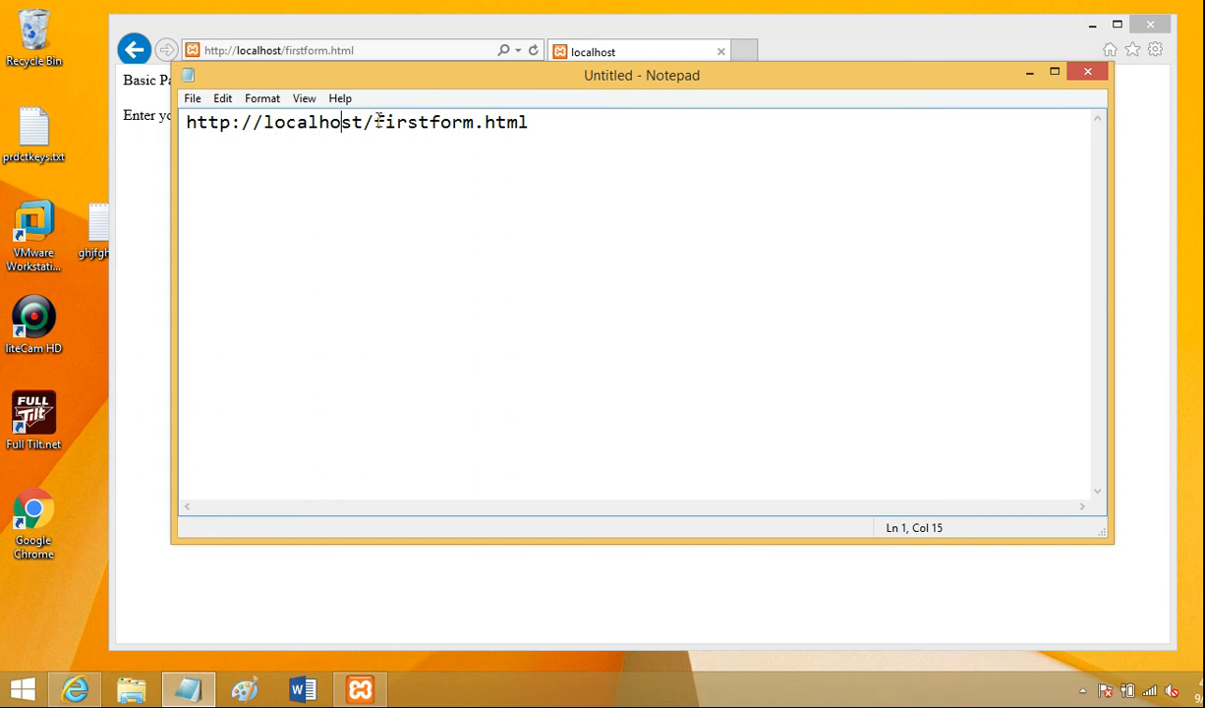
pyautogui.doubleClick(482, 122)
pyautogui.click(519, 148)
pyautogui.click(866, 37)
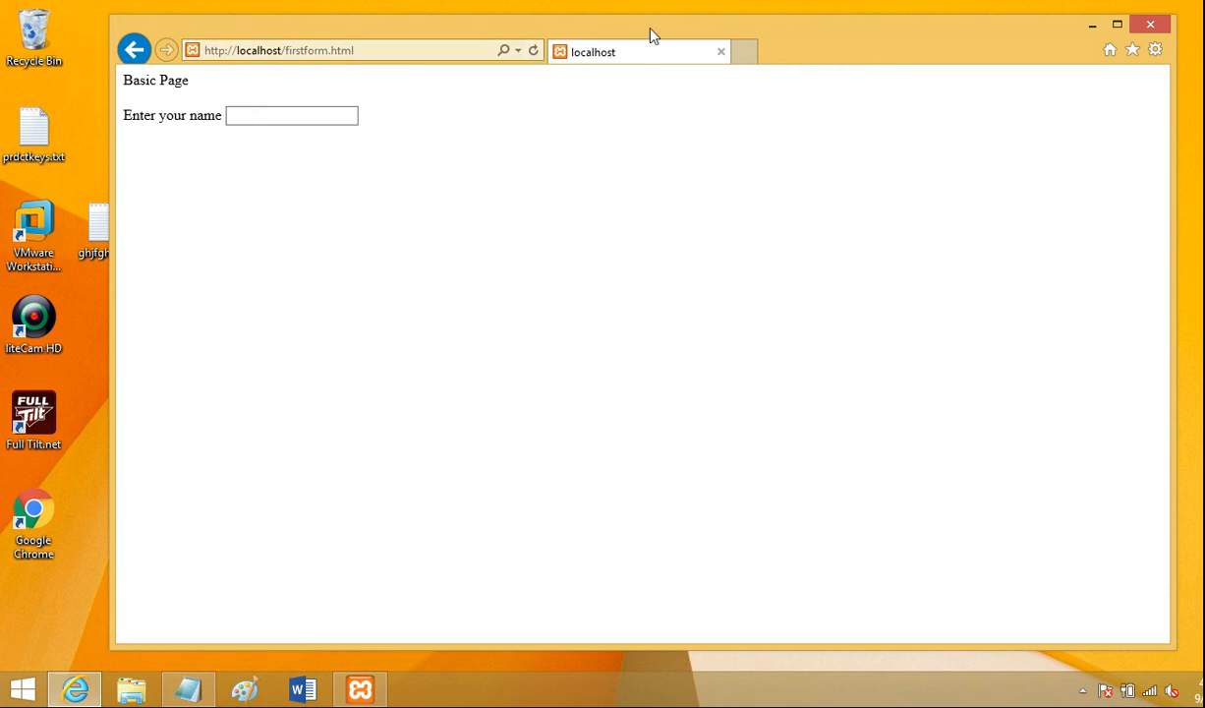
pyautogui.click(279, 53)
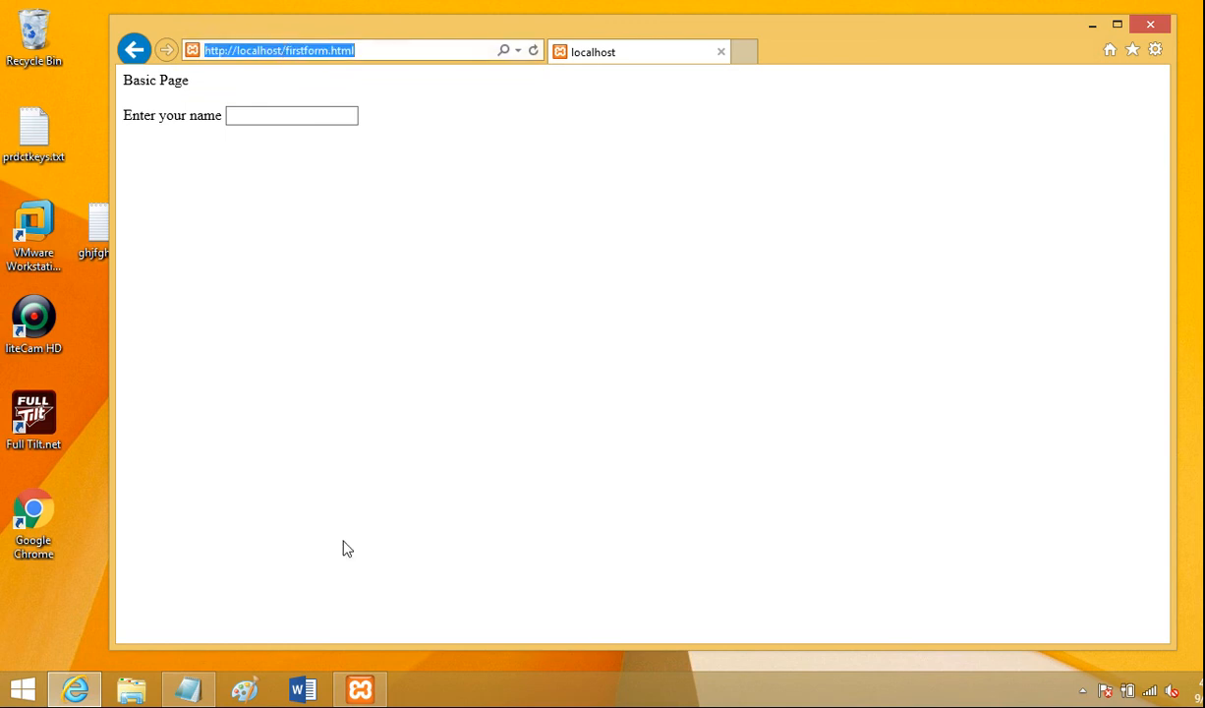
pyautogui.click(188, 688)
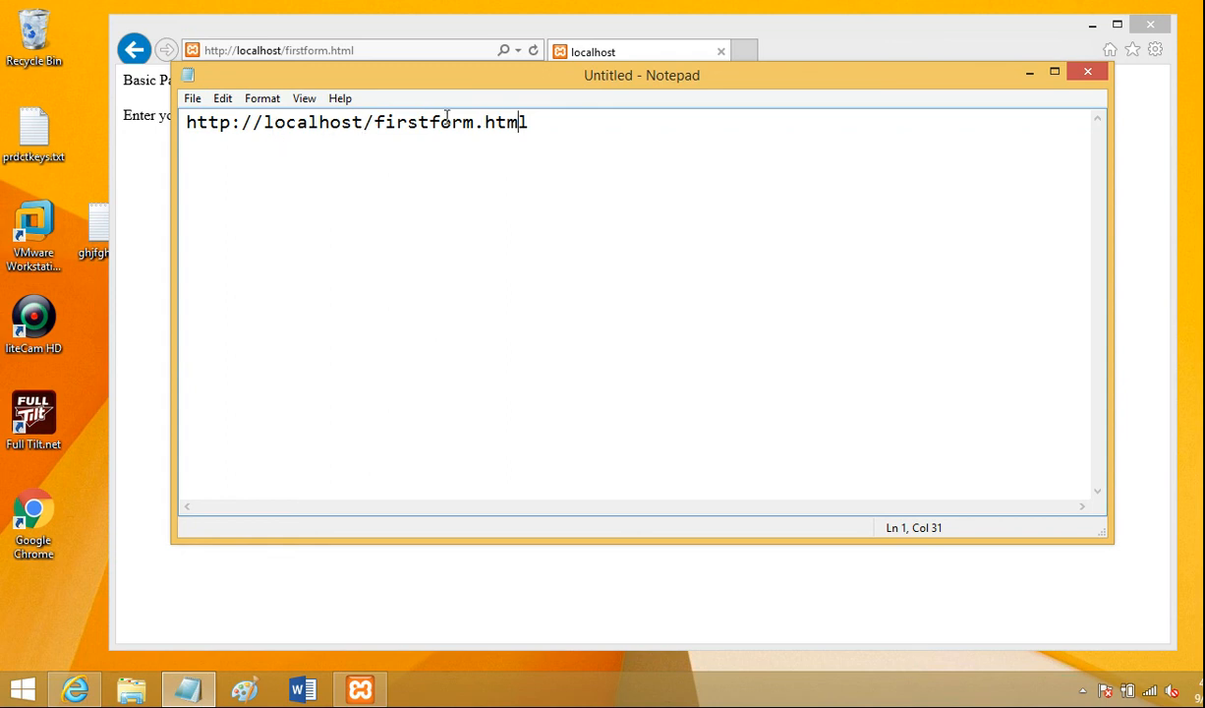
pyautogui.click(356, 123)
pyautogui.write(':')
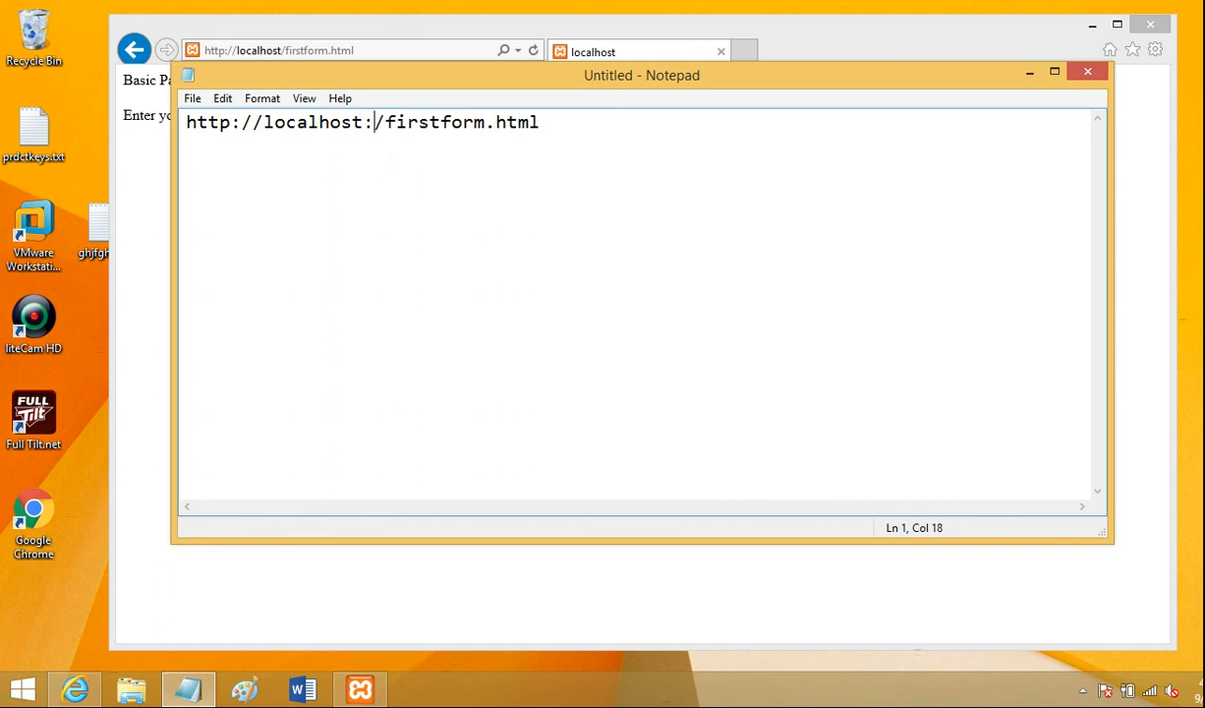
pyautogui.write('1111')
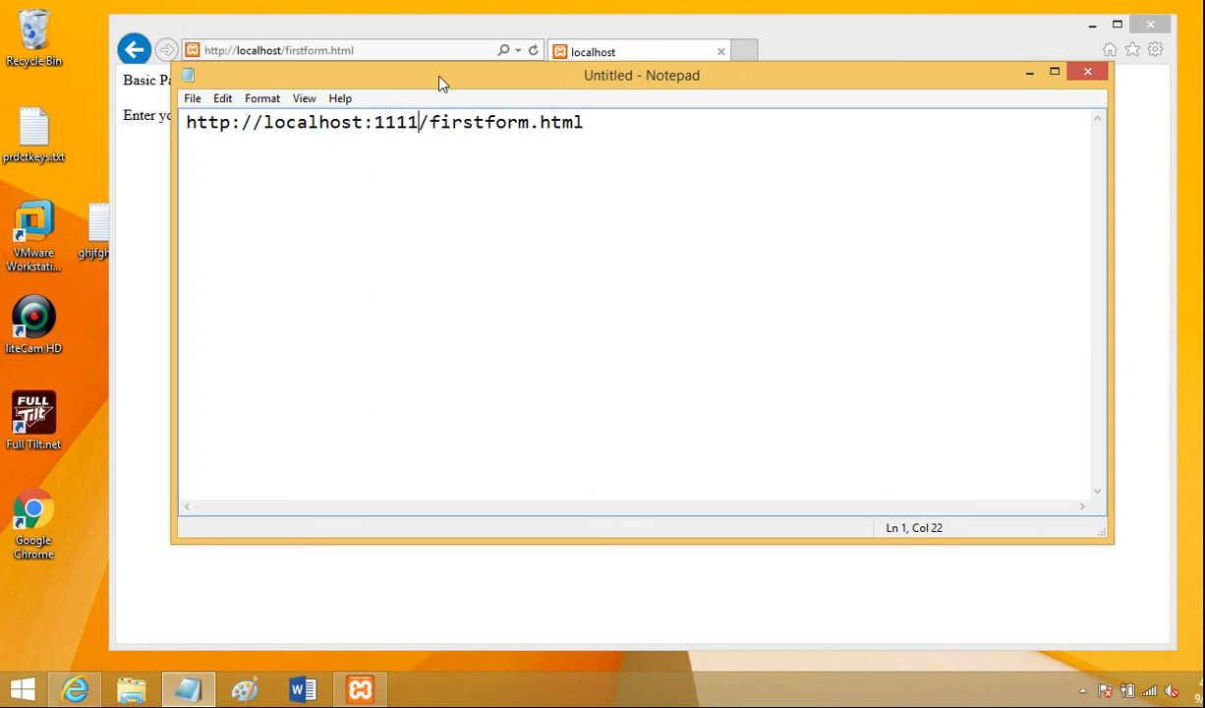
pyautogui.click(870, 37)
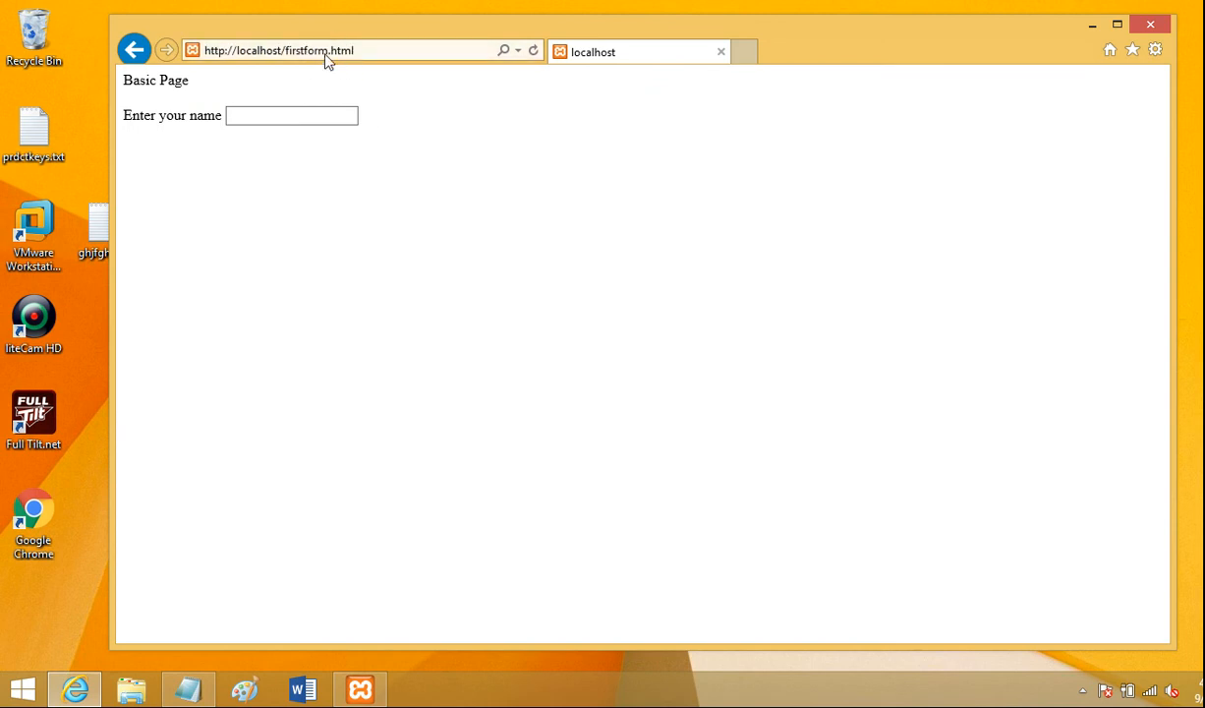
pyautogui.click(282, 51)
pyautogui.click(282, 51)
pyautogui.write(':1111')
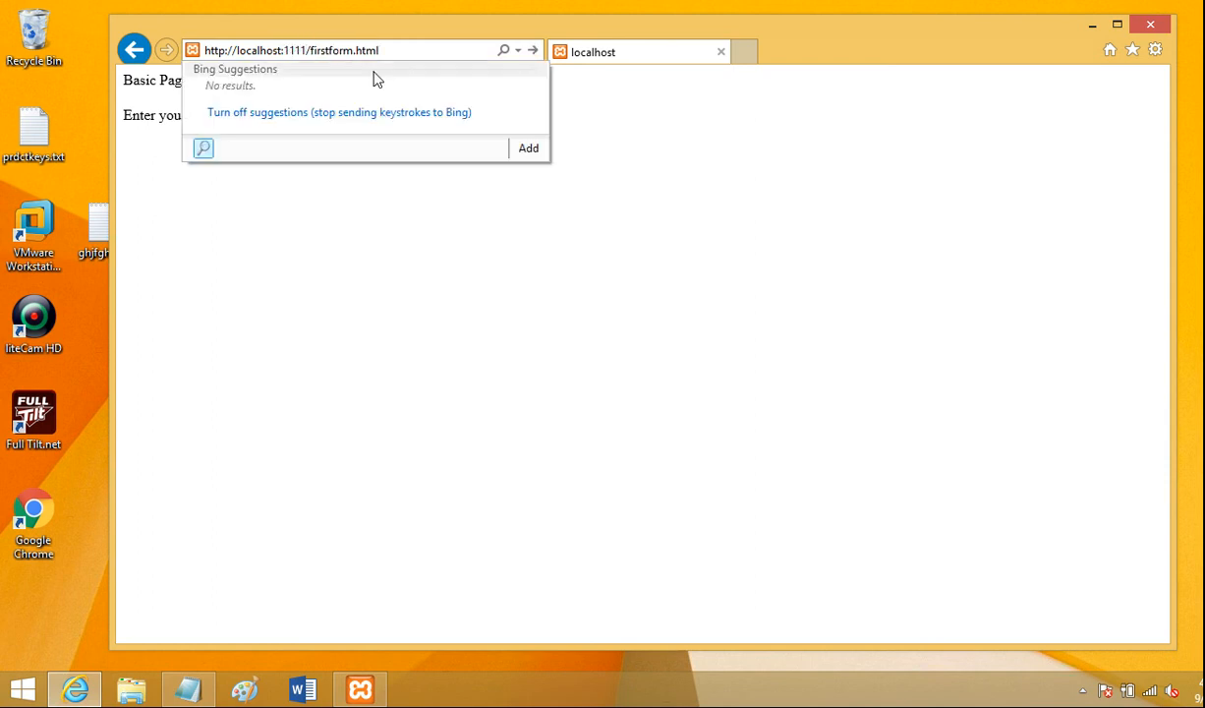
pyautogui.press('Return')
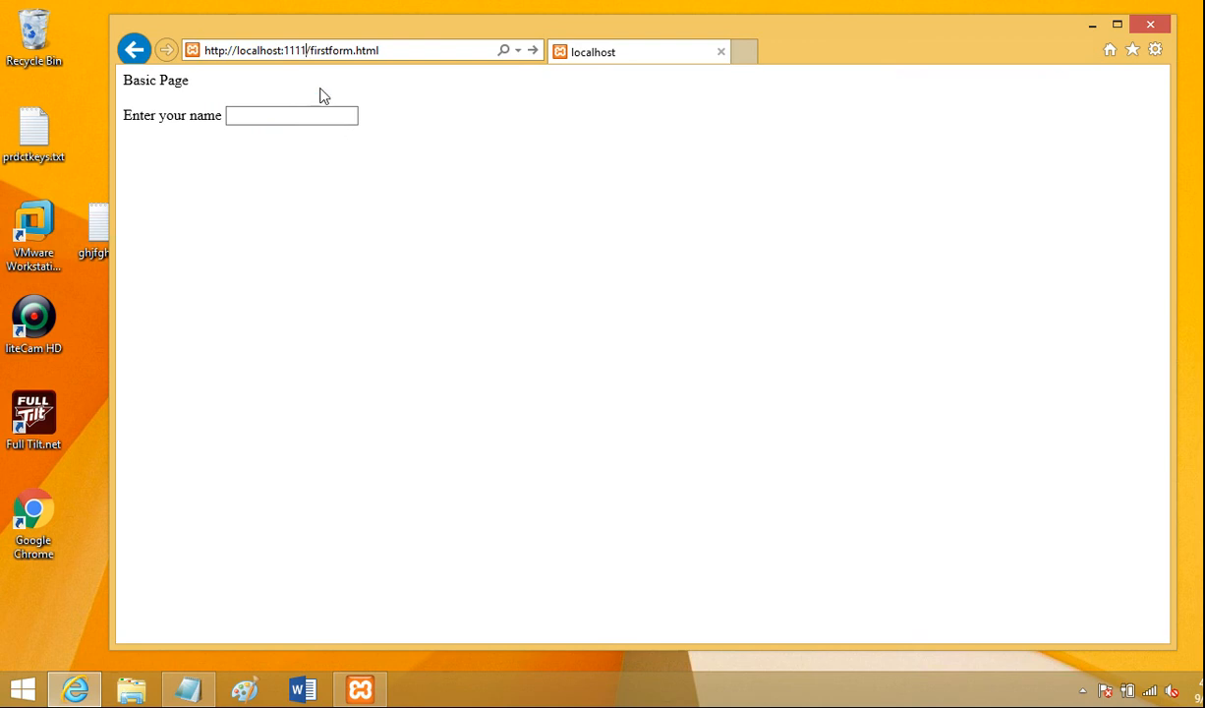
pyautogui.moveTo(293, 50); pyautogui.dragTo(307, 51)
pyautogui.click(279, 51)
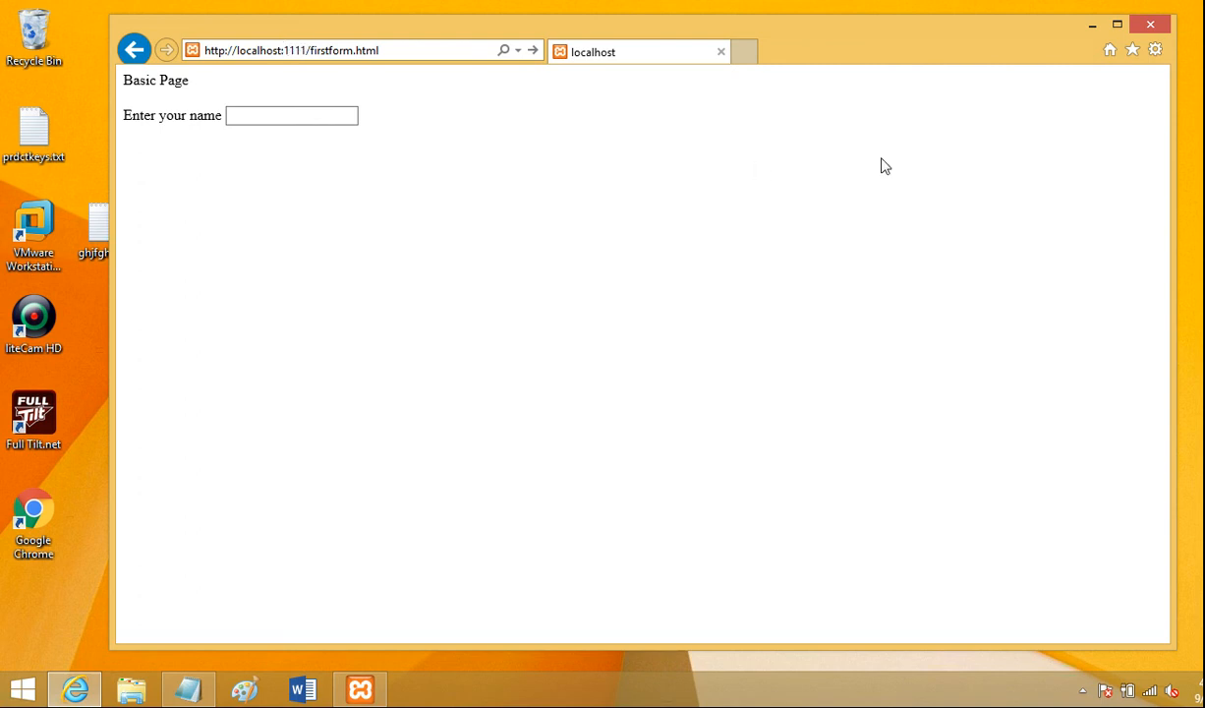